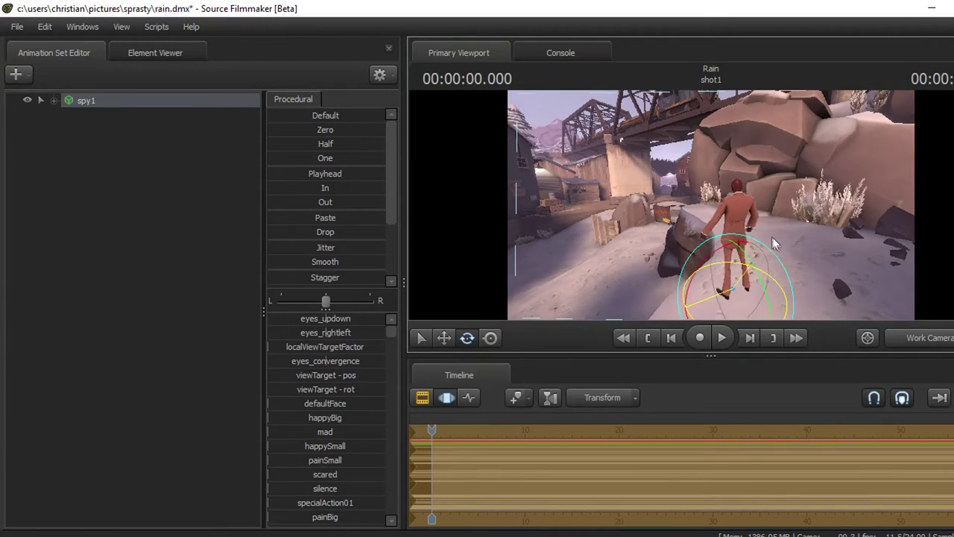
# Change the spy1 model's skin to the blue suit variant
pyautogui.rightClick(74, 100)
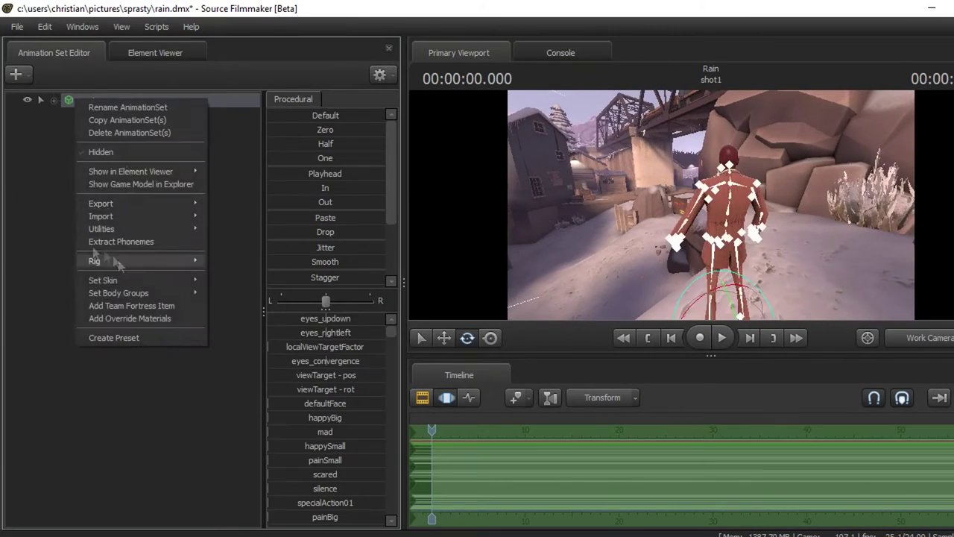
pyautogui.click(221, 269)
pyautogui.rightClick(80, 103)
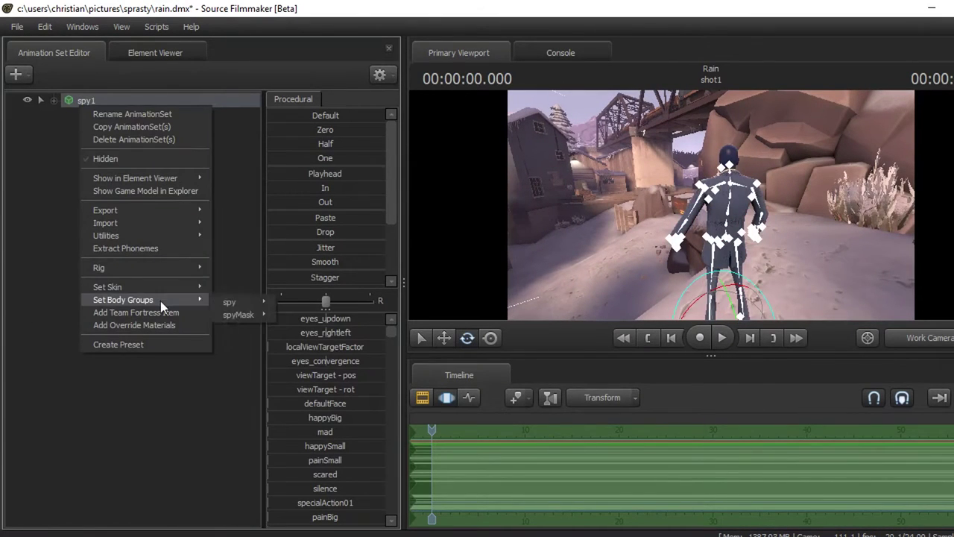
# Rotate bip_upperArm_L and bip_lowerArm_L to bend spy1's left forearm behind his lower back
pyautogui.click(713, 204)
pyautogui.click(711, 204)
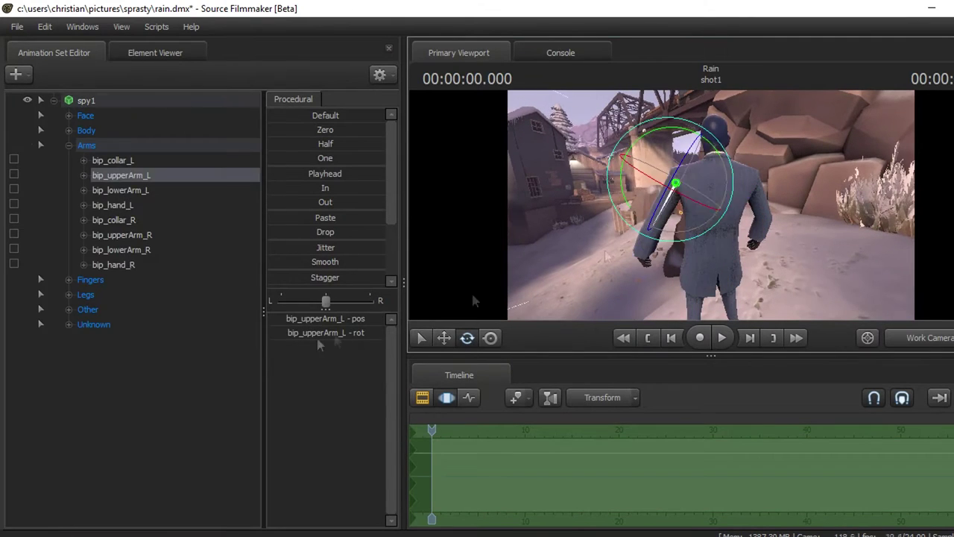
pyautogui.click(645, 253)
pyautogui.moveTo(656, 250); pyautogui.dragTo(679, 229)
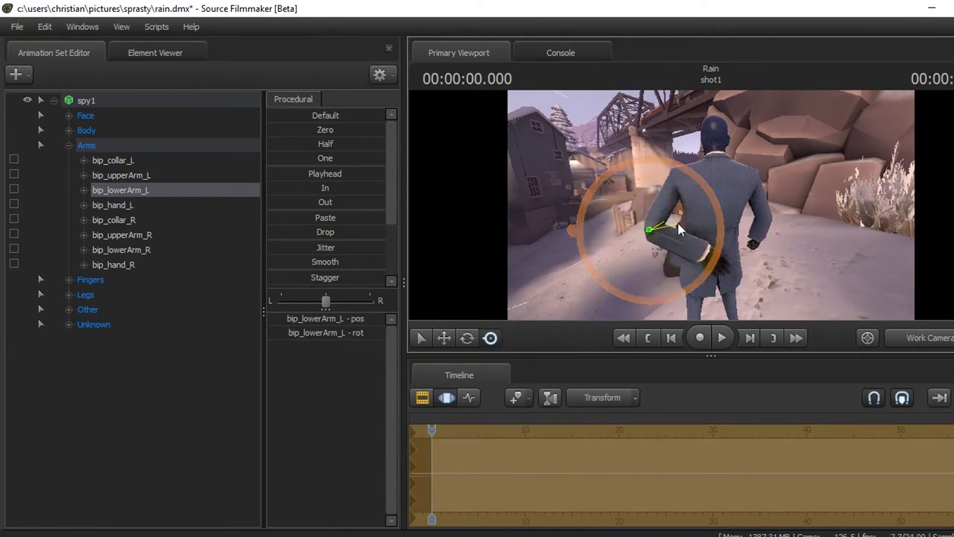
pyautogui.moveTo(625, 276); pyautogui.dragTo(671, 246)
# Rotate the left pinky and ring finger bones, including bip_pinky_2_L, bip_ring_0_L and bip_ring_1_L, to start curling the hand
pyautogui.click(677, 241)
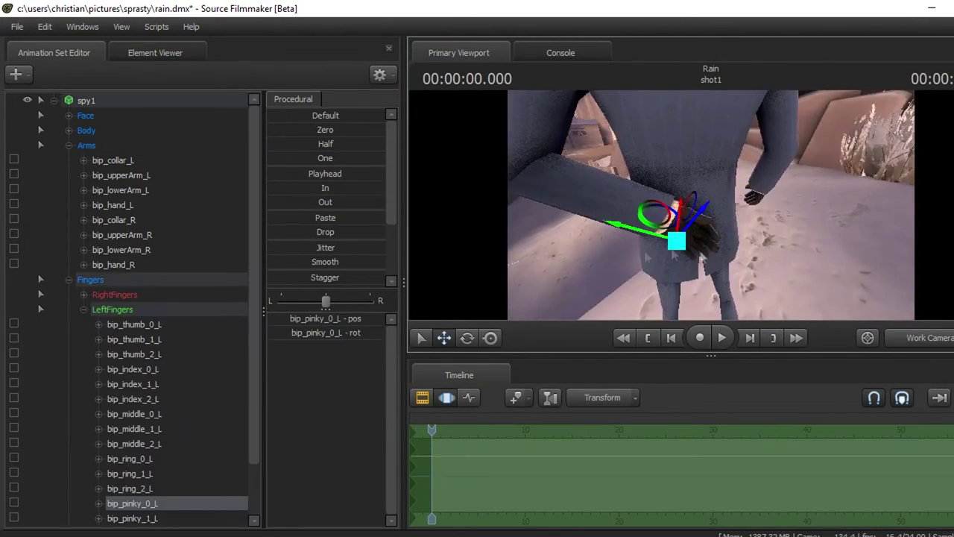
pyautogui.click(686, 252)
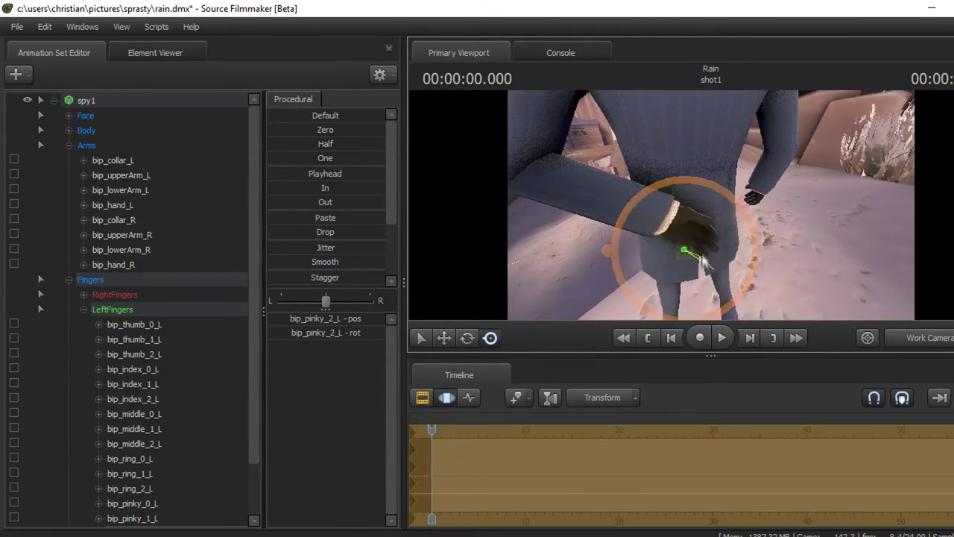
pyautogui.click(694, 246)
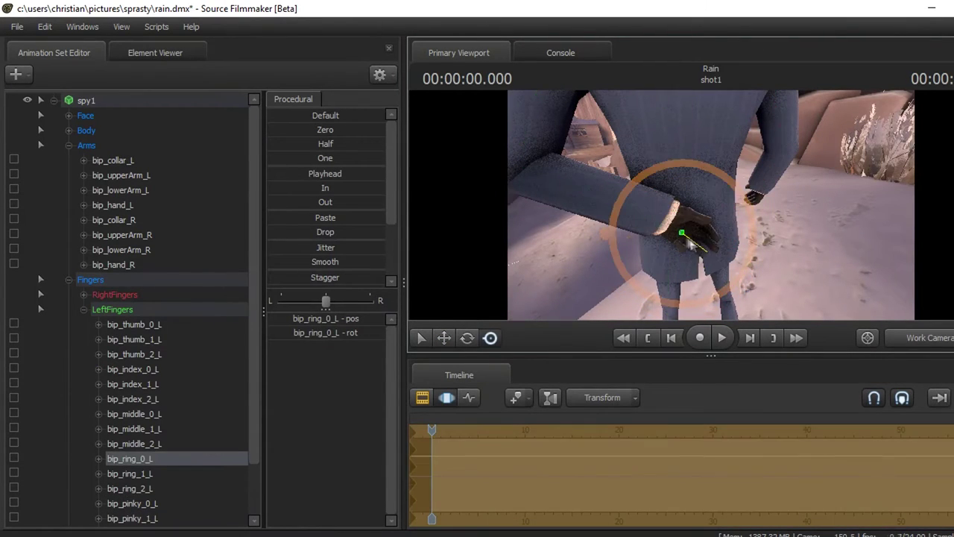
pyautogui.click(678, 234)
# Pose spy1's left middle finger by rotating its bones, including bip_middle_0_L and bip_middle_2_L
pyautogui.press('ctrl')
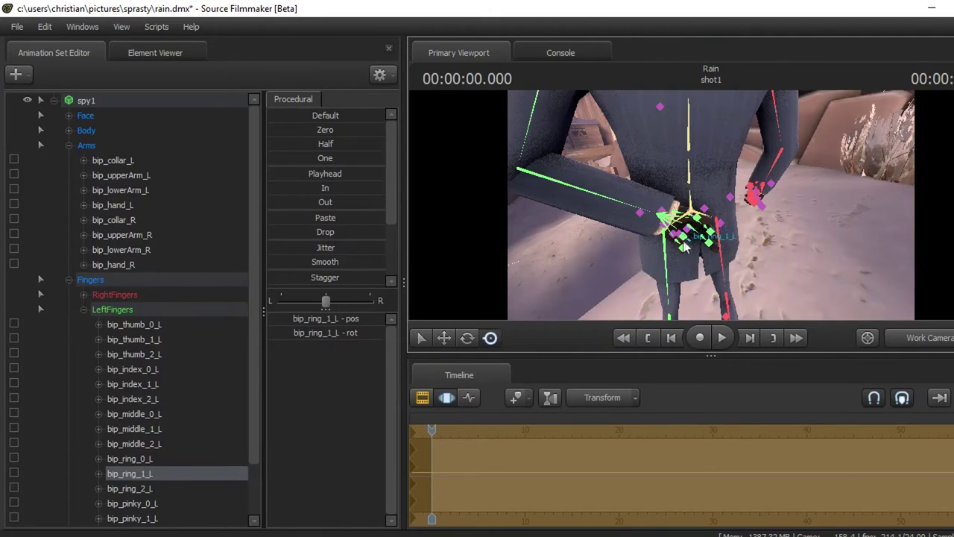
pyautogui.click(685, 243)
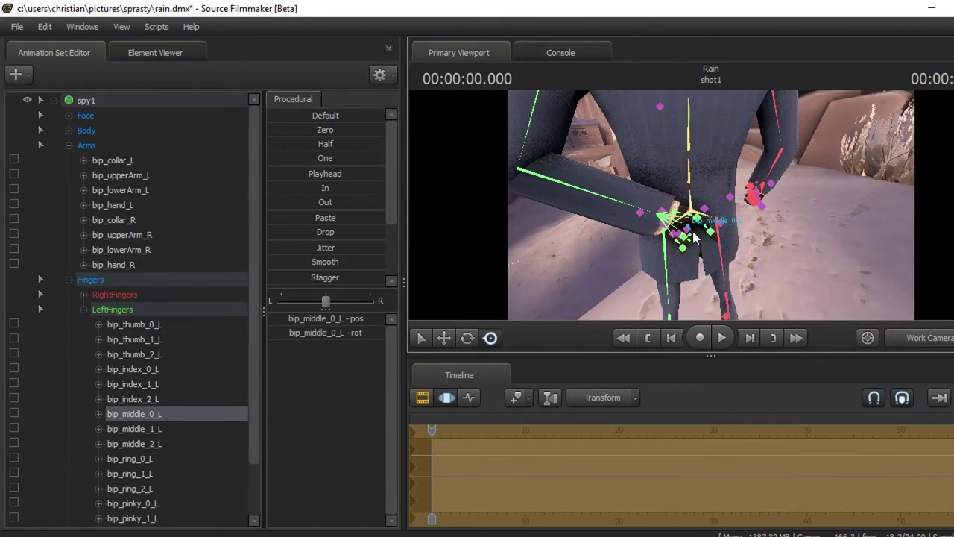
pyautogui.press('ctrl')
pyautogui.click(704, 235)
pyautogui.press('ctrl')
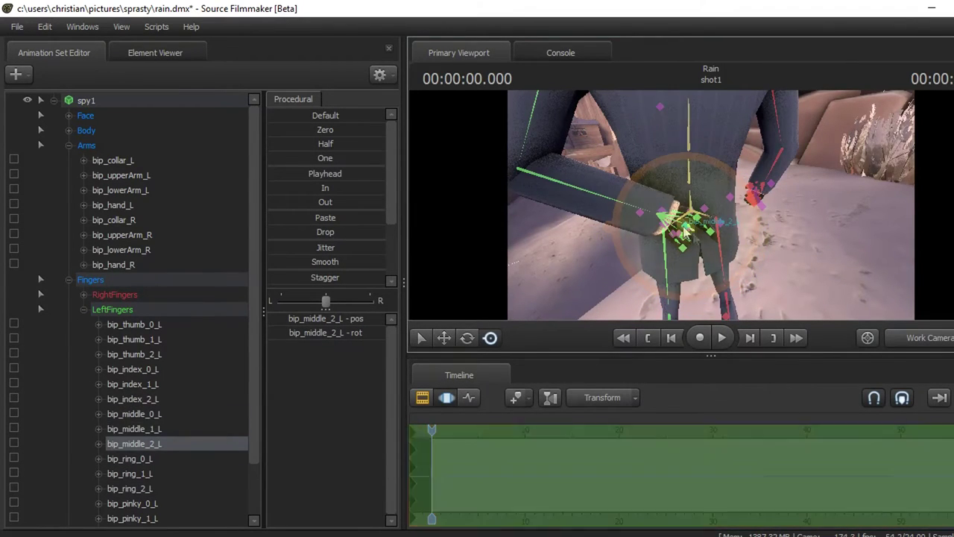
pyautogui.click(736, 220)
# Refine the left ring finger's curl by rotating bip_ring_0_L and bip_ring_2_L
pyautogui.press('ctrl')
pyautogui.click(685, 245)
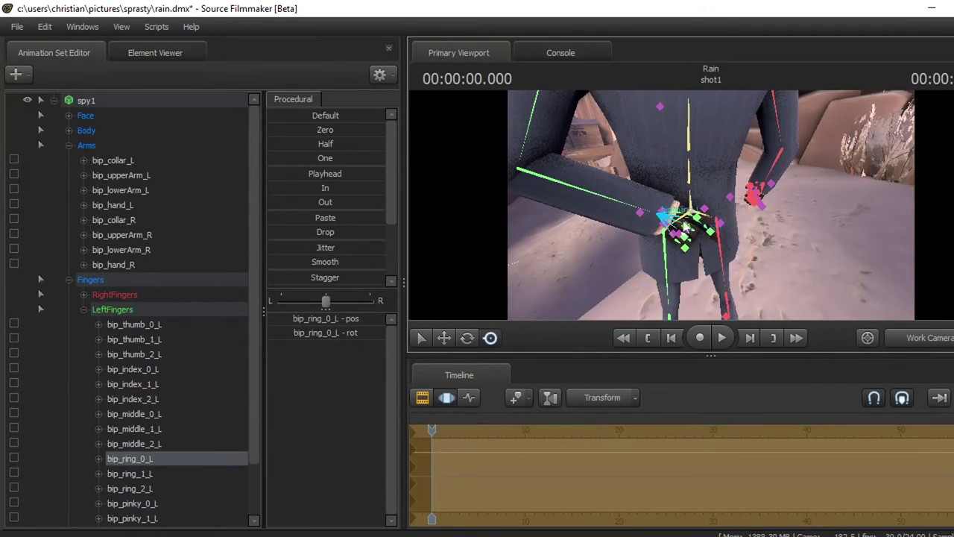
pyautogui.click(708, 249)
pyautogui.click(690, 233)
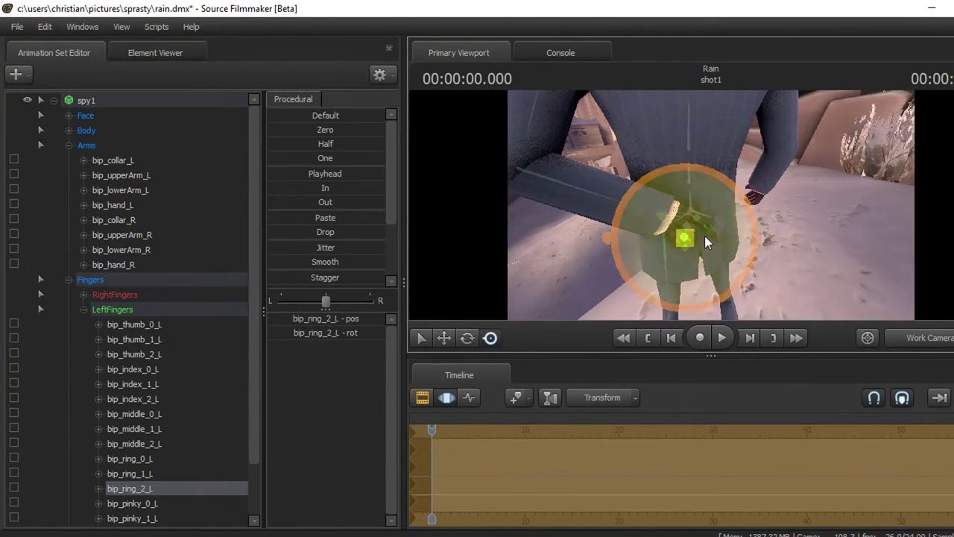
# Curl spy1's left index finger by rotating bip_index_0_L, bip_index_1_L and bip_index_2_L
pyautogui.press('ctrl')
pyautogui.click(727, 252)
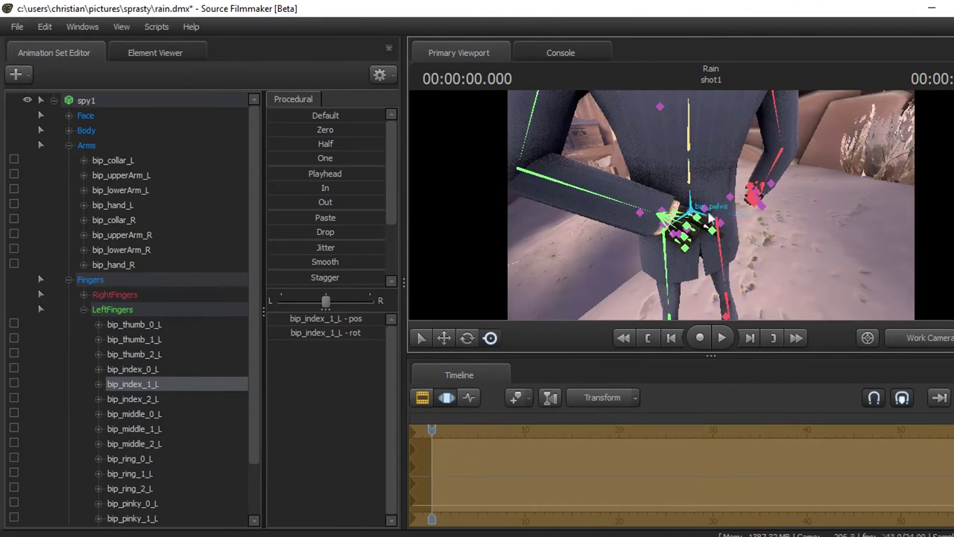
pyautogui.keyDown('ctrl'); pyautogui.click(686, 236); pyautogui.keyUp('ctrl')
pyautogui.keyDown('ctrl'); pyautogui.click(718, 238); pyautogui.keyUp('ctrl')
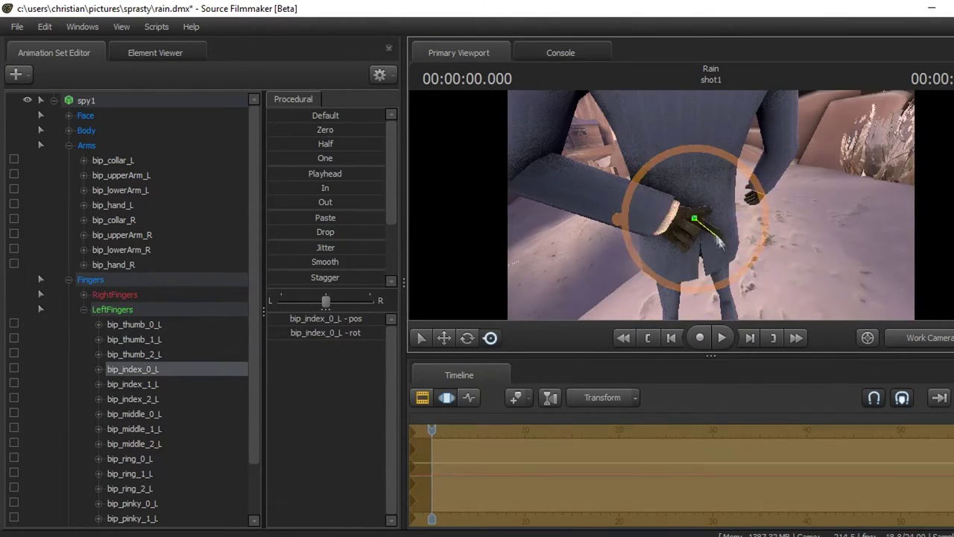
pyautogui.keyDown('ctrl'); pyautogui.click(716, 246); pyautogui.keyUp('ctrl')
pyautogui.keyDown('ctrl'); pyautogui.click(710, 248); pyautogui.keyUp('ctrl')
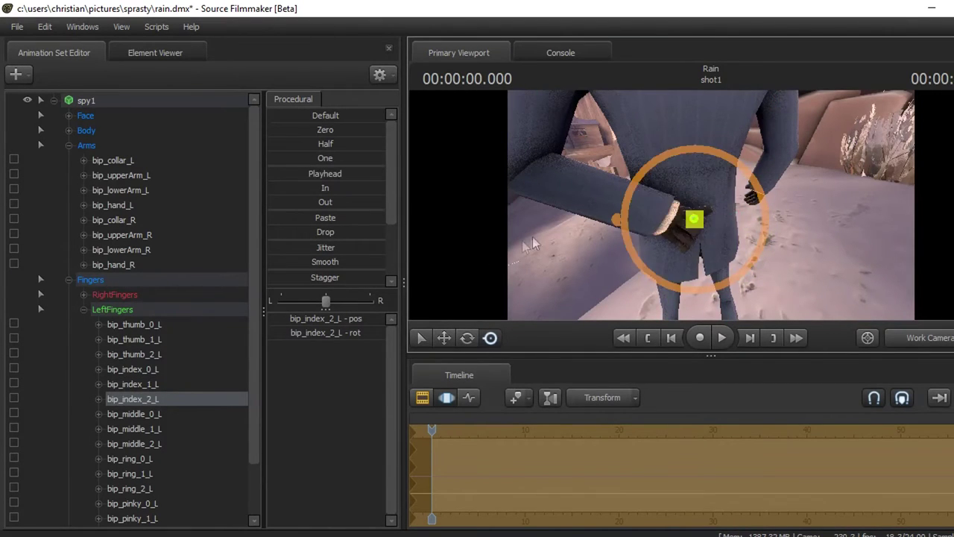
# Refine the bones around spy1's left hand, including bip_hand_L and hlp_thigh_R, and collapse his bone list
pyautogui.keyDown('ctrl'); pyautogui.click(688, 231); pyautogui.keyUp('ctrl')
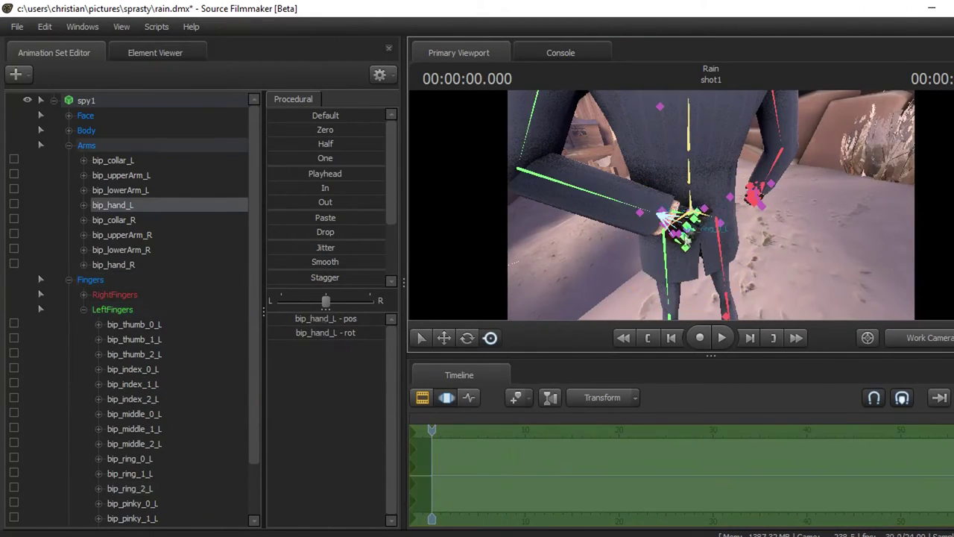
pyautogui.keyDown('ctrl'); pyautogui.click(686, 221); pyautogui.keyUp('ctrl')
pyautogui.keyDown('ctrl'); pyautogui.click(693, 216); pyautogui.keyUp('ctrl')
pyautogui.keyDown('ctrl'); pyautogui.click(715, 197); pyautogui.keyUp('ctrl')
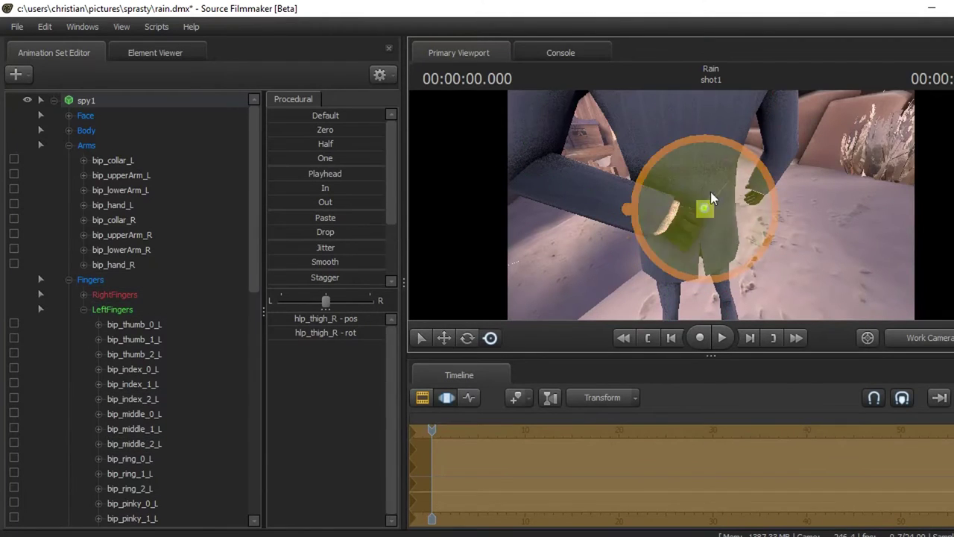
pyautogui.keyDown('ctrl'); pyautogui.click(715, 224); pyautogui.keyUp('ctrl')
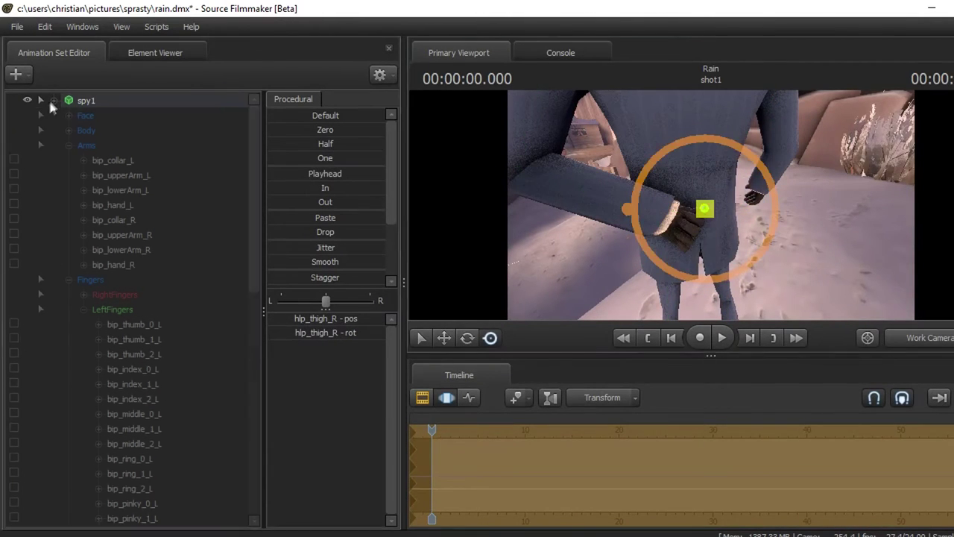
pyautogui.click(53, 100)
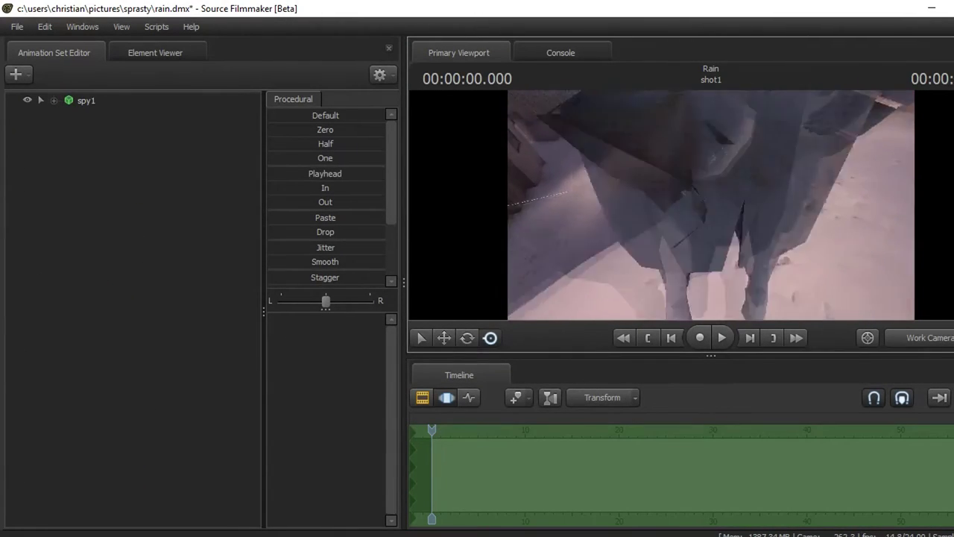
# Tighten the left hand's curl at close range by rotating bones from bip_middle_2_L to bip_pinky_0_L
pyautogui.keyDown('ctrl'); pyautogui.click(725, 177); pyautogui.keyUp('ctrl')
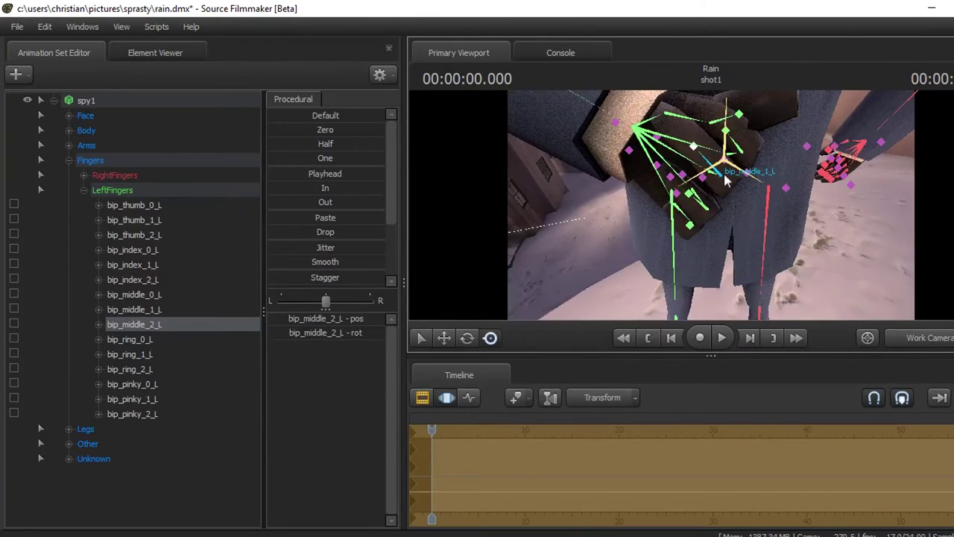
pyautogui.keyDown('ctrl'); pyautogui.click(725, 178); pyautogui.keyUp('ctrl')
pyautogui.keyDown('ctrl'); pyautogui.click(703, 207); pyautogui.keyUp('ctrl')
pyautogui.keyDown('ctrl'); pyautogui.click(692, 218); pyautogui.keyUp('ctrl')
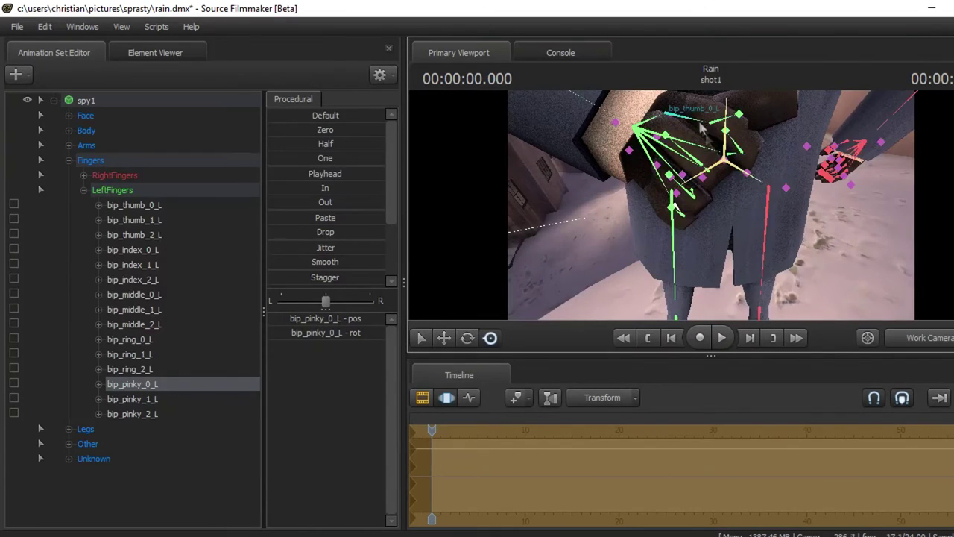
# Adjust bip_middle_1_L, bip_thumb_1_L and bip_pinky_0_L to close the left hand further
pyautogui.keyDown('ctrl'); pyautogui.click(724, 155); pyautogui.keyUp('ctrl')
pyautogui.keyDown('ctrl'); pyautogui.click(669, 153); pyautogui.keyUp('ctrl')
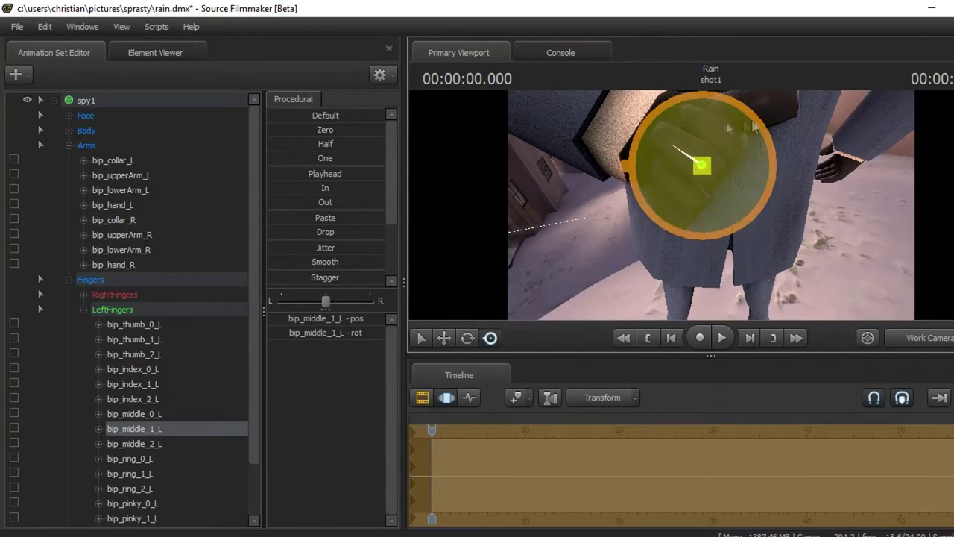
pyautogui.keyDown('ctrl'); pyautogui.click(713, 170); pyautogui.keyUp('ctrl')
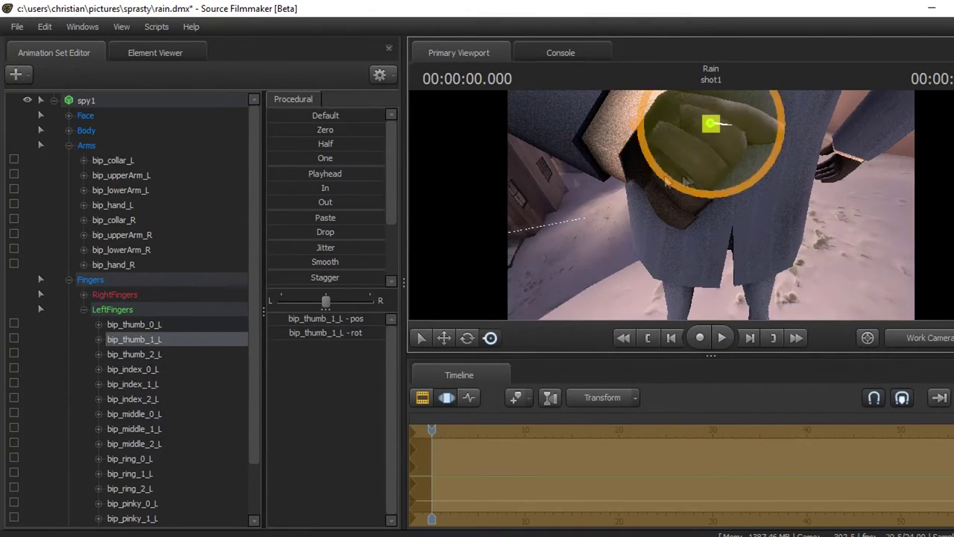
pyautogui.keyDown('ctrl'); pyautogui.click(705, 208); pyautogui.keyUp('ctrl')
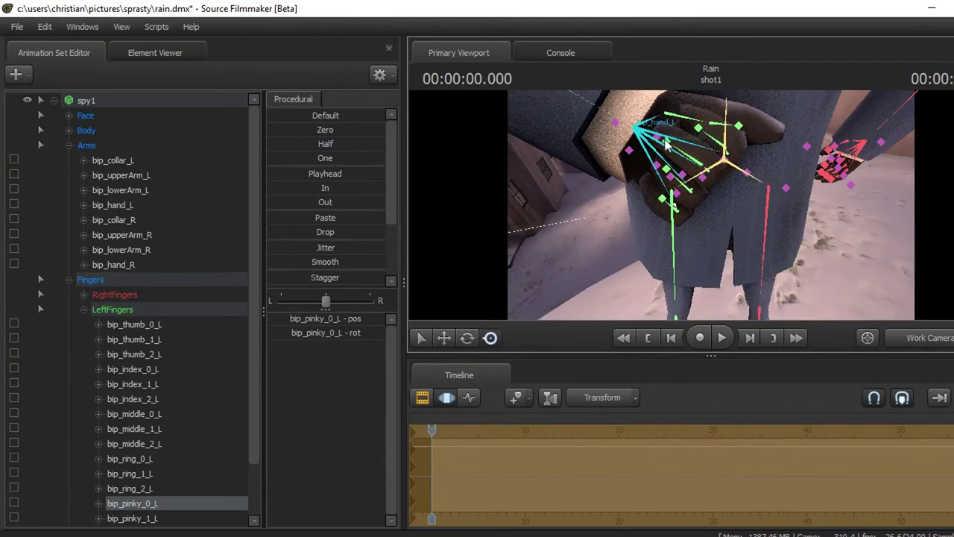
pyautogui.keyDown('ctrl'); pyautogui.click(666, 145); pyautogui.keyUp('ctrl')
# Bend spy1's left thumb inward over the fingers by rotating bip_thumb_1_L and bip_thumb_2_L
pyautogui.click(494, 185)
pyautogui.moveTo(495, 185); pyautogui.dragTo(537, 188)
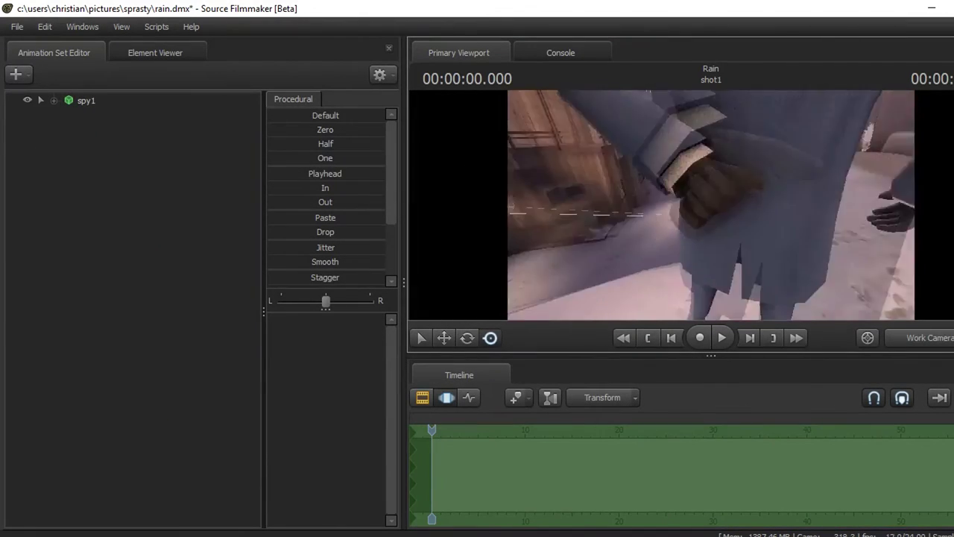
pyautogui.keyDown('ctrl'); pyautogui.click(698, 146); pyautogui.keyUp('ctrl')
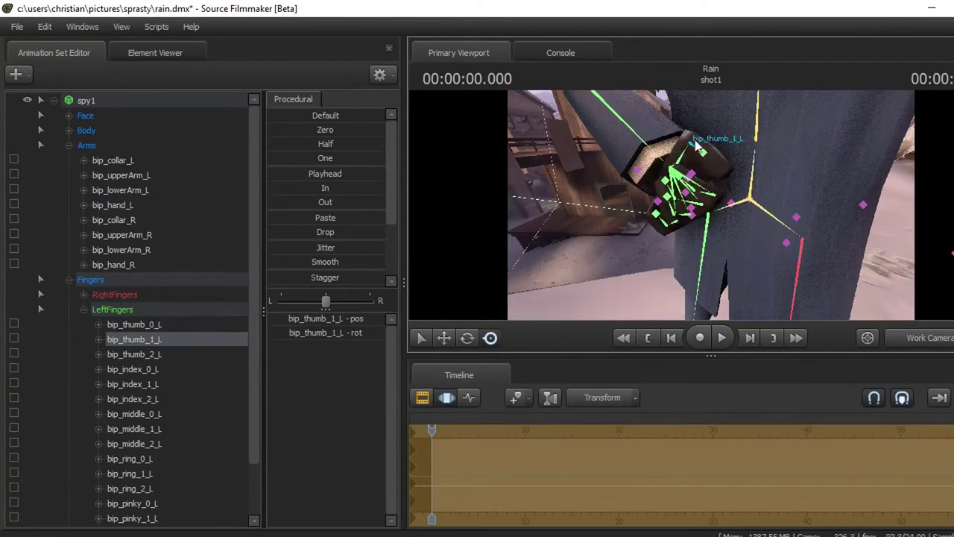
pyautogui.keyDown('ctrl'); pyautogui.click(719, 206); pyautogui.keyUp('ctrl')
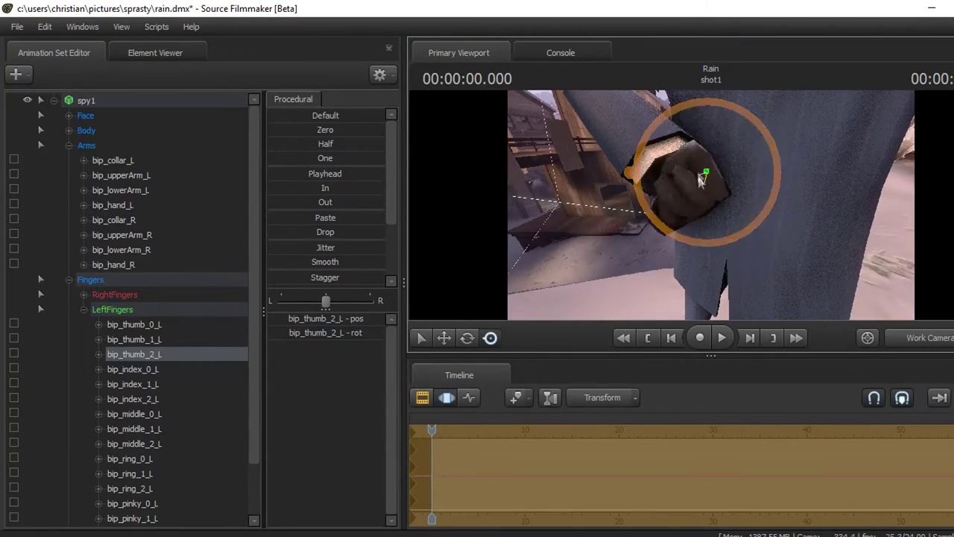
# Pose spy1's right arm by rotating bip_upperArm_R and the lower arm so the forearm is raised beside him
pyautogui.click(752, 196)
pyautogui.moveTo(751, 196); pyautogui.dragTo(641, 238)
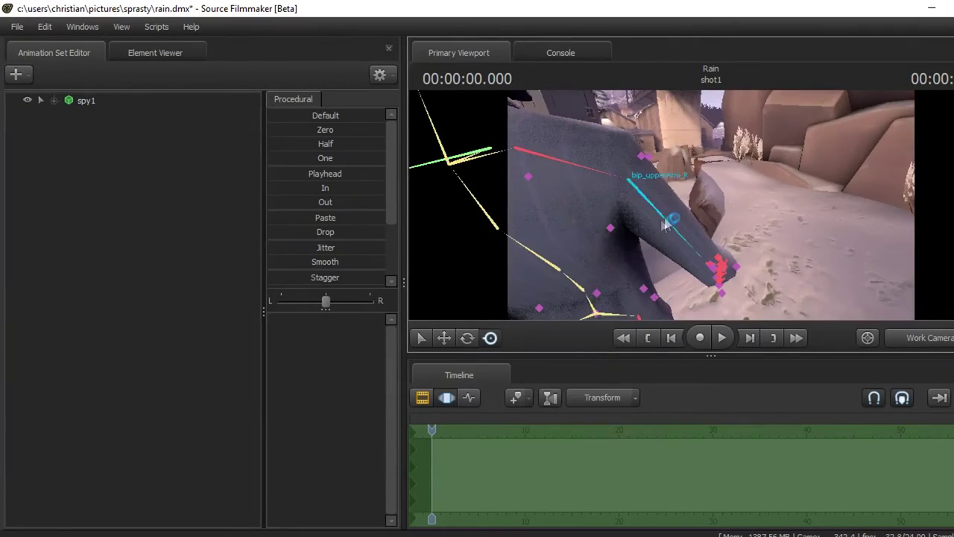
pyautogui.keyDown('ctrl'); pyautogui.click(610, 258); pyautogui.keyUp('ctrl')
pyautogui.keyDown('ctrl'); pyautogui.click(727, 179); pyautogui.keyUp('ctrl')
pyautogui.moveTo(736, 162); pyautogui.dragTo(694, 175)
pyautogui.keyDown('ctrl'); pyautogui.click(690, 173); pyautogui.keyUp('ctrl')
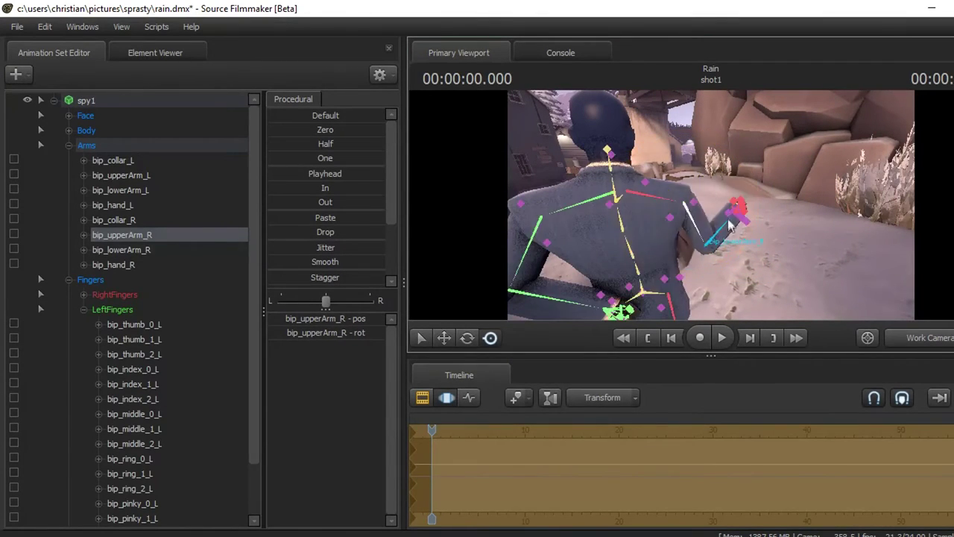
pyautogui.keyDown('ctrl'); pyautogui.click(736, 270); pyautogui.keyUp('ctrl')
pyautogui.rightClick(66, 100)
pyautogui.click(123, 316)
pyautogui.write('festive')
pyautogui.doubleClick(447, 216)
pyautogui.click(114, 116)
pyautogui.press('Delete')
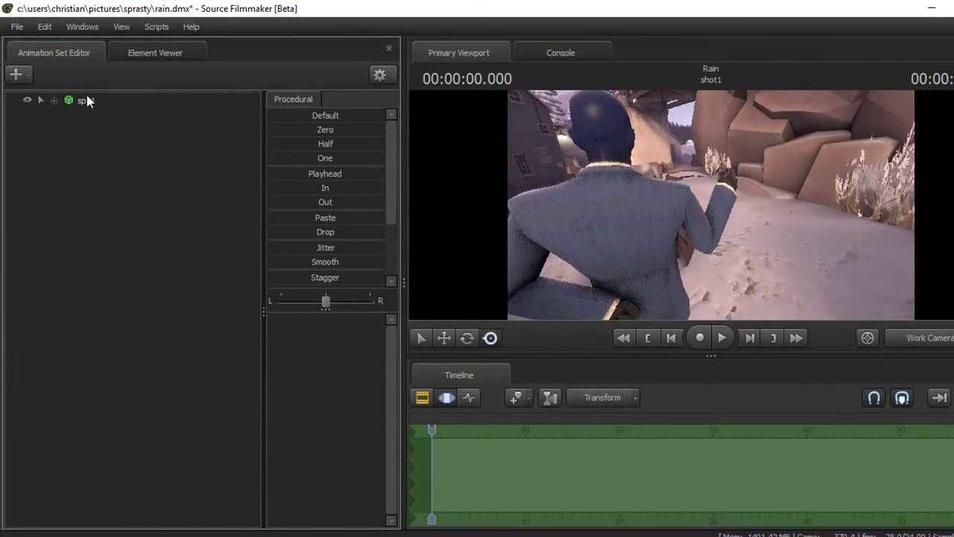
# Add the c_ambassador_xmas model as a new animation set, filtering the weapons models by "amba"
pyautogui.rightClick(98, 152)
pyautogui.click(186, 280)
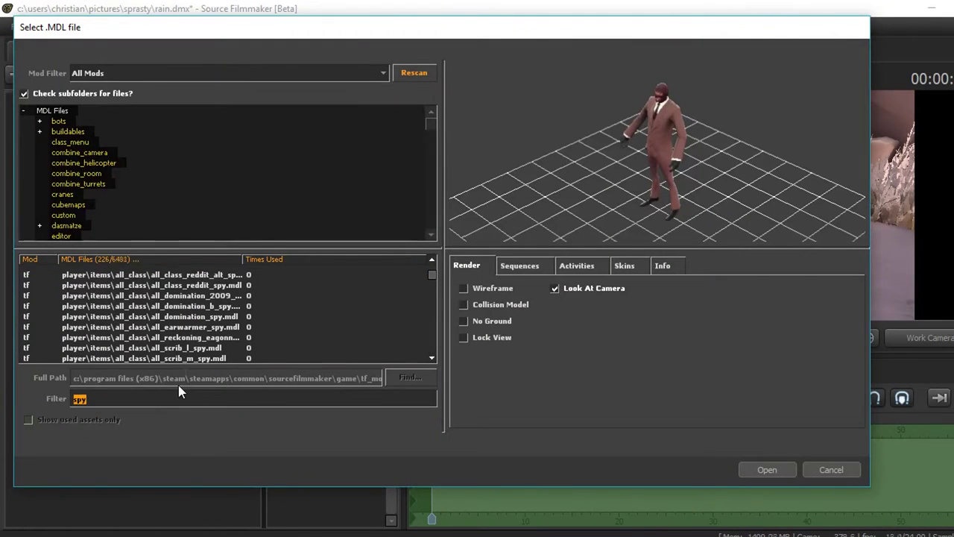
pyautogui.scroll(-10, 167, 214)
pyautogui.click(64, 214)
pyautogui.click(254, 398)
pyautogui.write('amba')
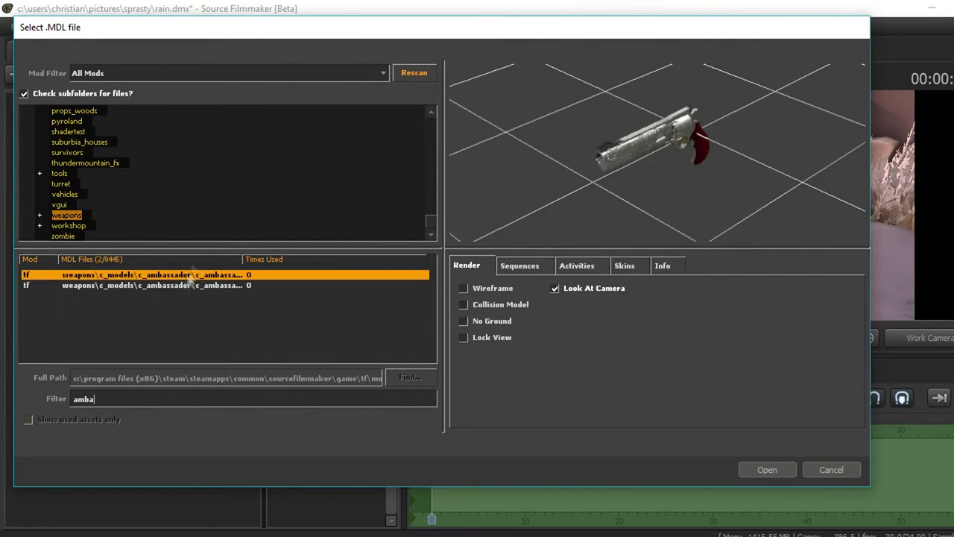
pyautogui.doubleClick(143, 275)
# Lock c_ambassador_xmas1's rootTransform to spy1's rootTransform
pyautogui.click(69, 130)
pyautogui.click(112, 145)
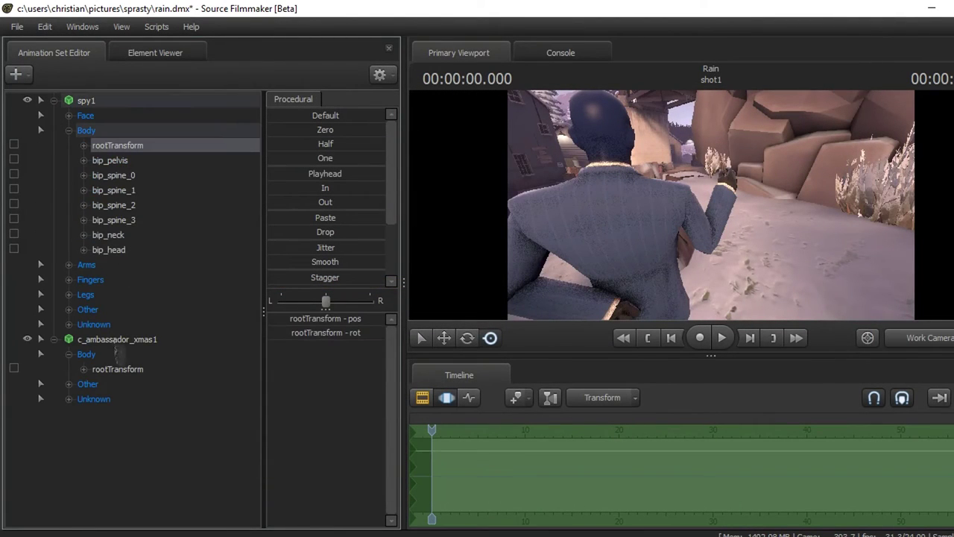
pyautogui.click(69, 130)
# Lock the Ambassador's weapon_bone to spy1's weapon_bone
pyautogui.click(69, 264)
pyautogui.click(69, 235)
pyautogui.click(117, 265)
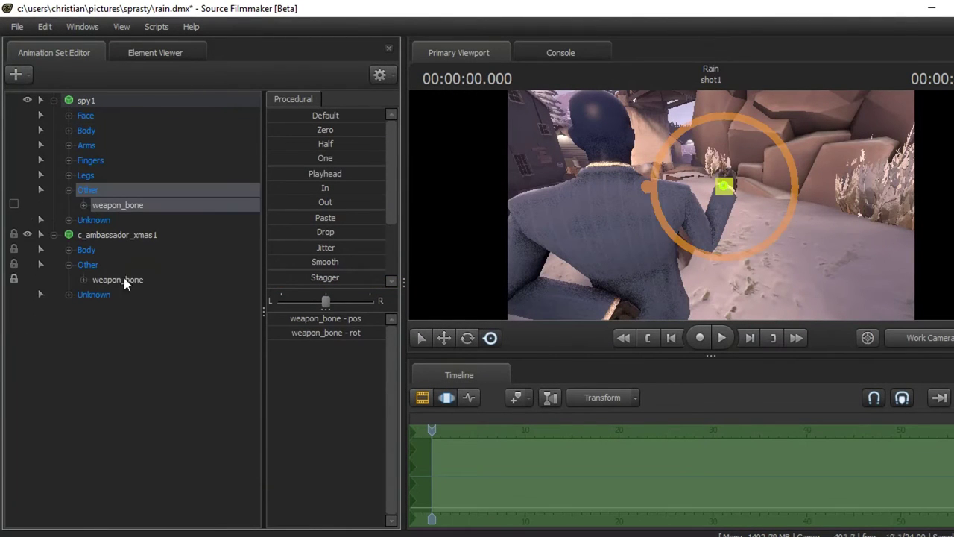
# Lock the Ambassador's weapon_bone_1 and weapon_bone_2 to the matching weapon bones of spy1
pyautogui.click(69, 205)
pyautogui.scroll(-10, 84, 478)
pyautogui.scroll(-3, 83, 477)
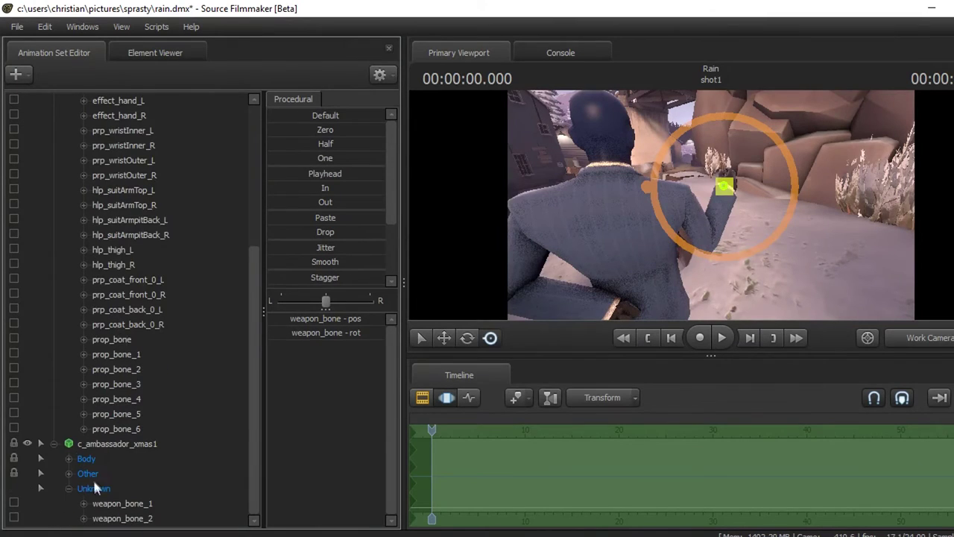
pyautogui.scroll(5, 138, 371)
pyautogui.scroll(-4, 142, 224)
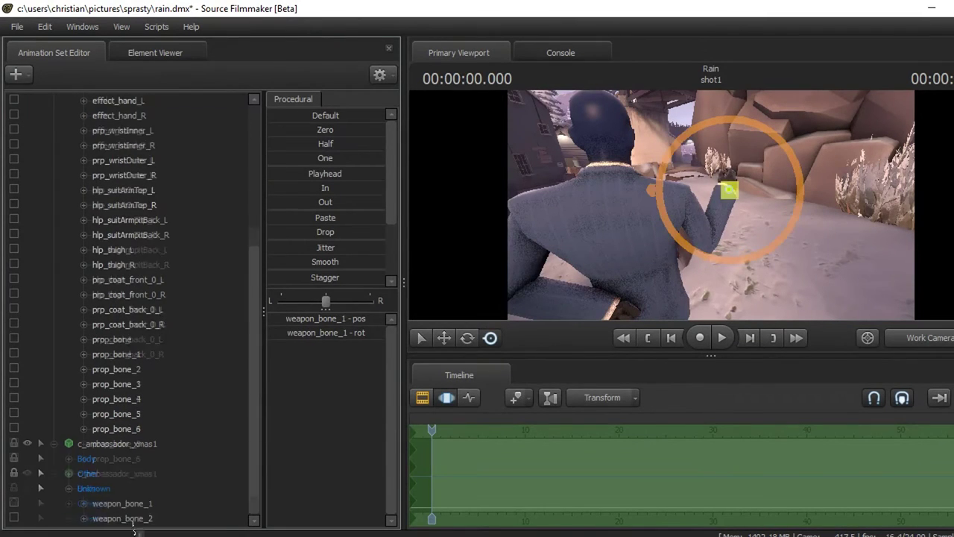
pyautogui.scroll(4, 144, 158)
pyautogui.click(141, 149)
pyautogui.scroll(-5, 119, 448)
pyautogui.click(119, 516)
pyautogui.scroll(10, 120, 298)
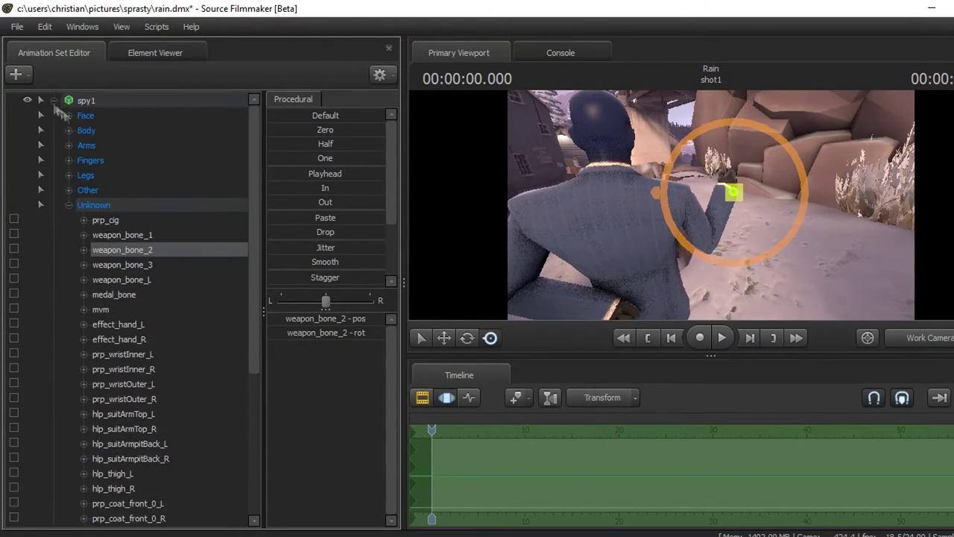
# Rotate spy1's bip_upperArm_R to adjust the raised right arm and check it against the Ambassador
pyautogui.click(40, 100)
pyautogui.click(93, 116)
pyautogui.moveTo(415, 231); pyautogui.dragTo(742, 213, button='right')
pyautogui.click(742, 211)
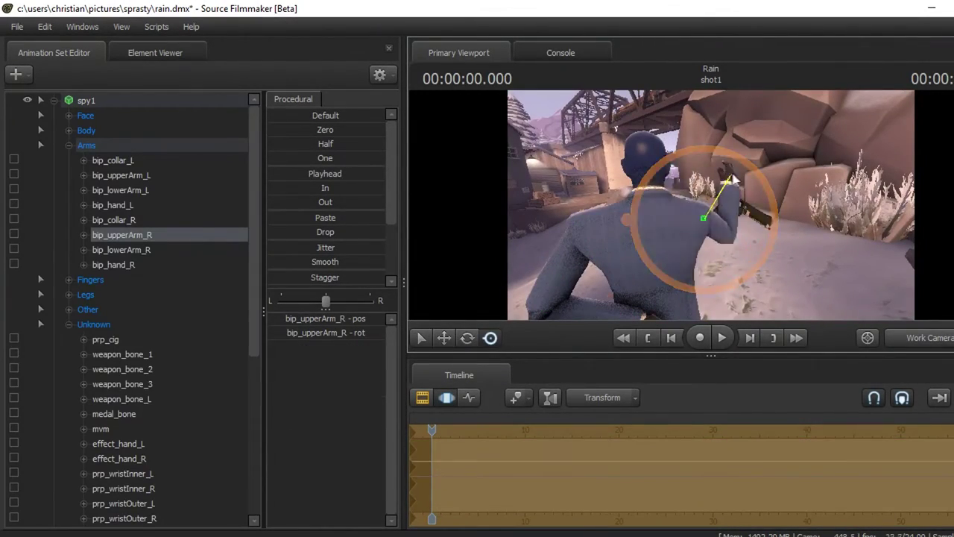
pyautogui.click(717, 195)
pyautogui.moveTo(692, 254); pyautogui.dragTo(639, 259, button='right')
pyautogui.click(674, 257)
pyautogui.click(639, 259)
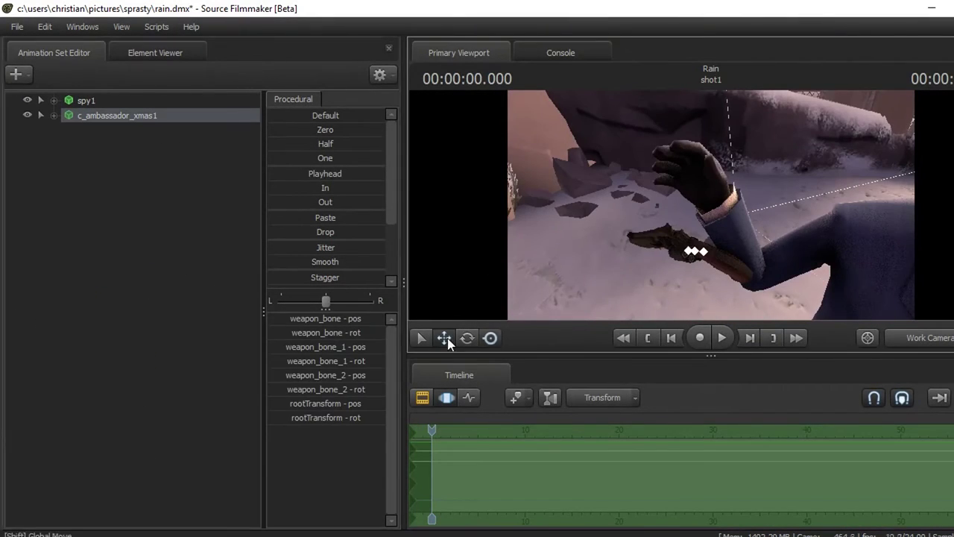
# Delete the c_ambassador_xmas1 animation set and add the c_ambassador_xmas model again as a new, unlocked one
pyautogui.rightClick(147, 128)
pyautogui.press('Escape')
pyautogui.rightClick(147, 139)
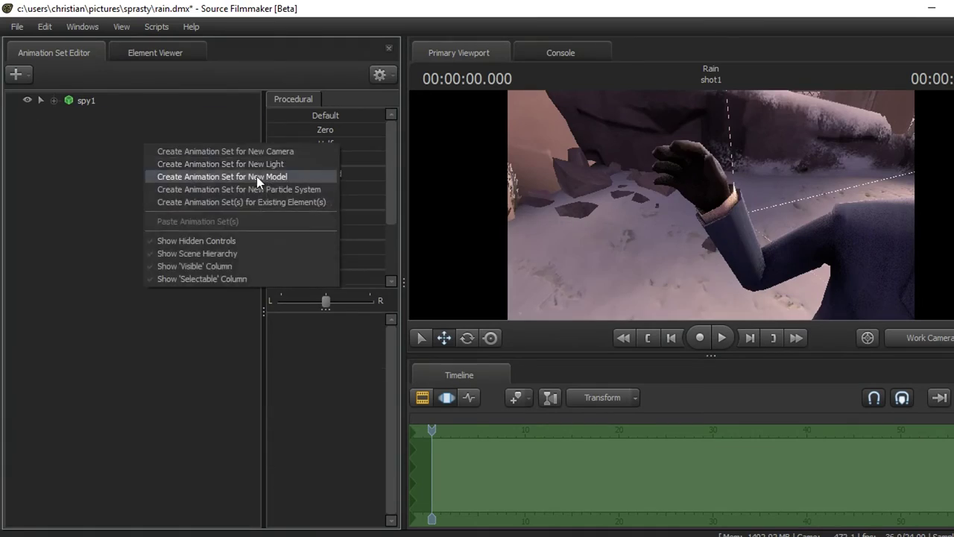
pyautogui.click(260, 177)
pyautogui.doubleClick(227, 291)
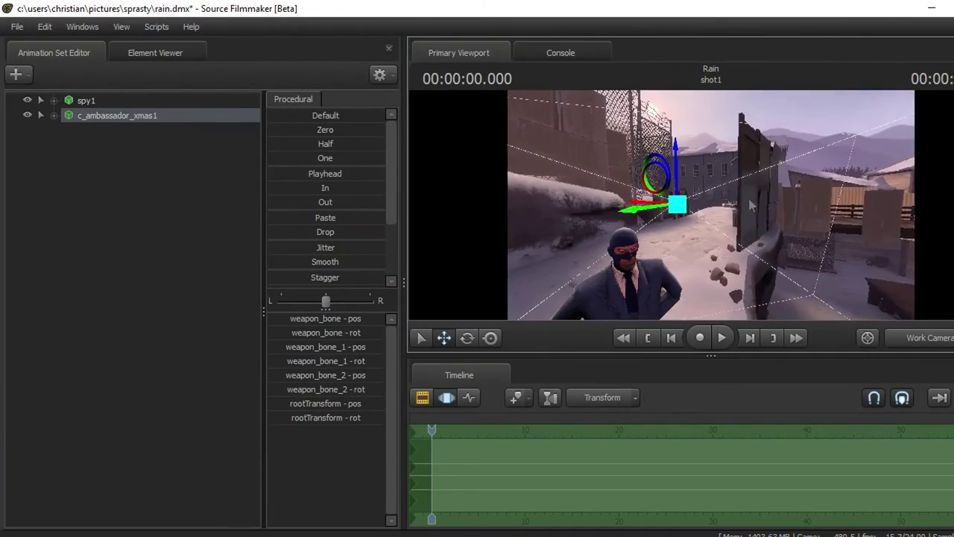
# Move and rotate the new Ambassador into the Spy's raised right hand with its barrel pointing upward
pyautogui.moveTo(745, 222); pyautogui.dragTo(734, 220)
pyautogui.press('r')
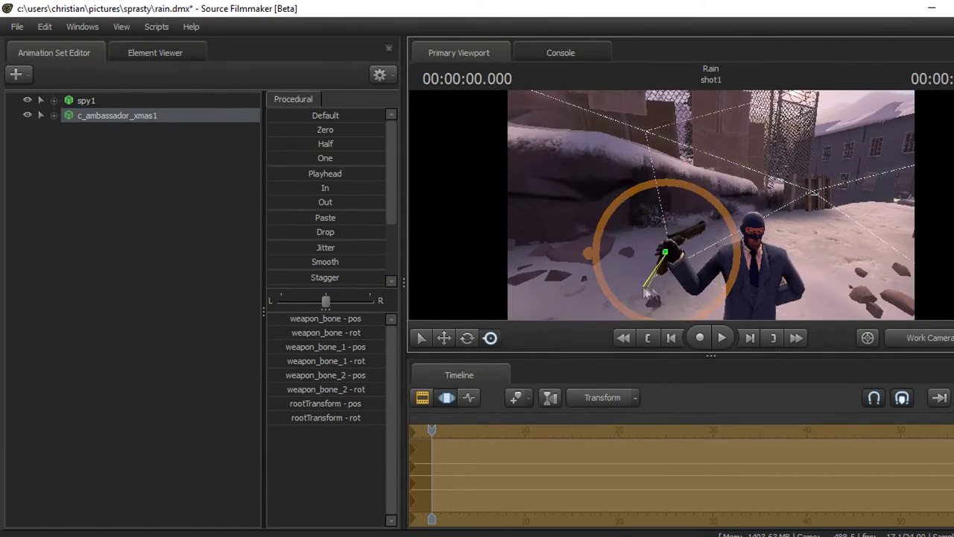
pyautogui.moveTo(642, 288); pyautogui.dragTo(620, 265)
pyautogui.moveTo(703, 250); pyautogui.dragTo(693, 218)
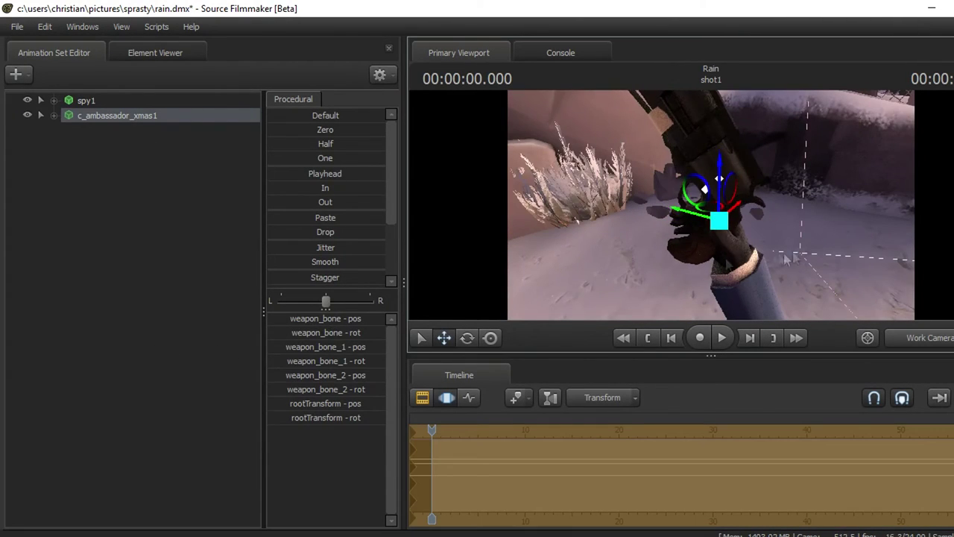
# Fine-tune the Ambassador's position and rotation so its grip sits against the palm of the Spy's right hand
pyautogui.click(697, 224)
pyautogui.press('r')
pyautogui.click(54, 101)
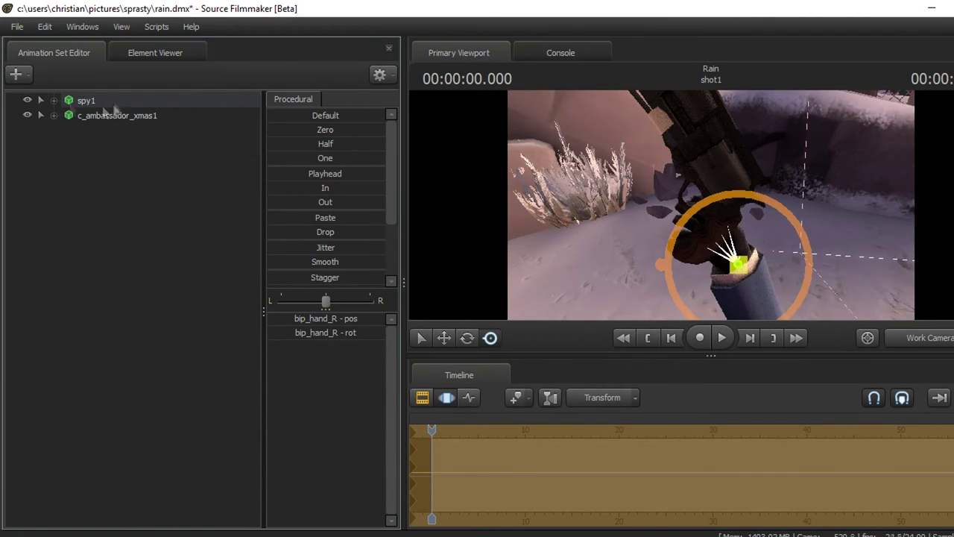
pyautogui.click(152, 116)
pyautogui.moveTo(655, 291); pyautogui.dragTo(671, 230)
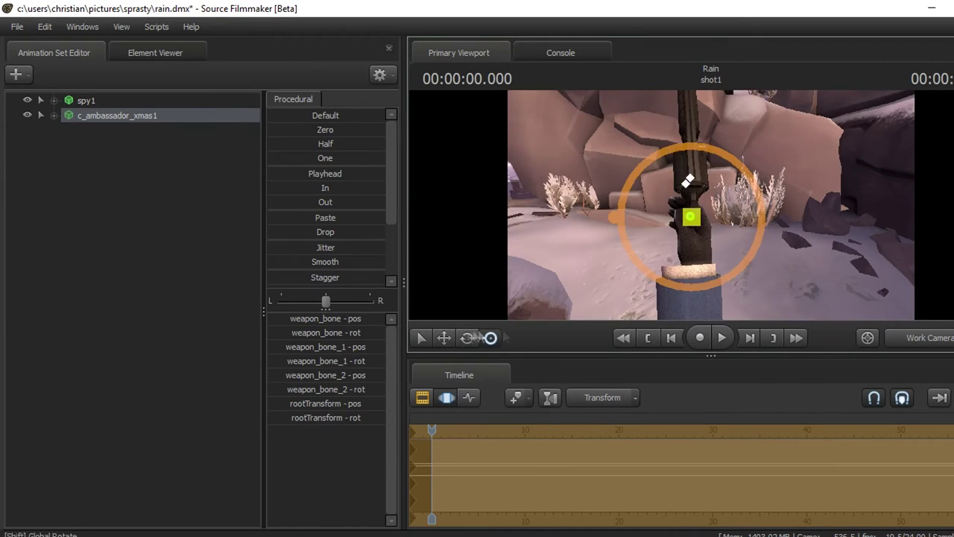
pyautogui.click(552, 264)
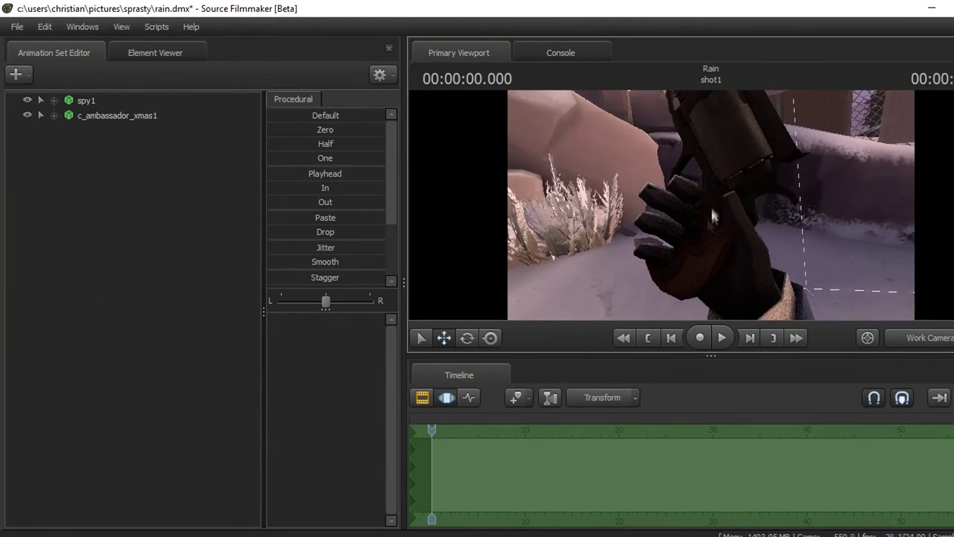
pyautogui.click(734, 219)
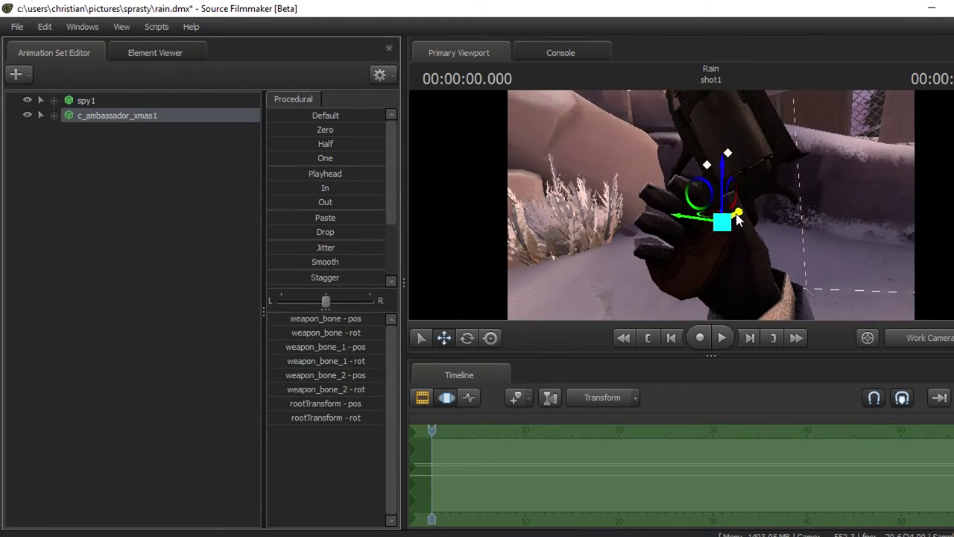
pyautogui.moveTo(752, 165); pyautogui.dragTo(748, 172)
# Curl the Spy's right pinky, ring, middle and index fingers around the Ambassador's grip
pyautogui.click(660, 261)
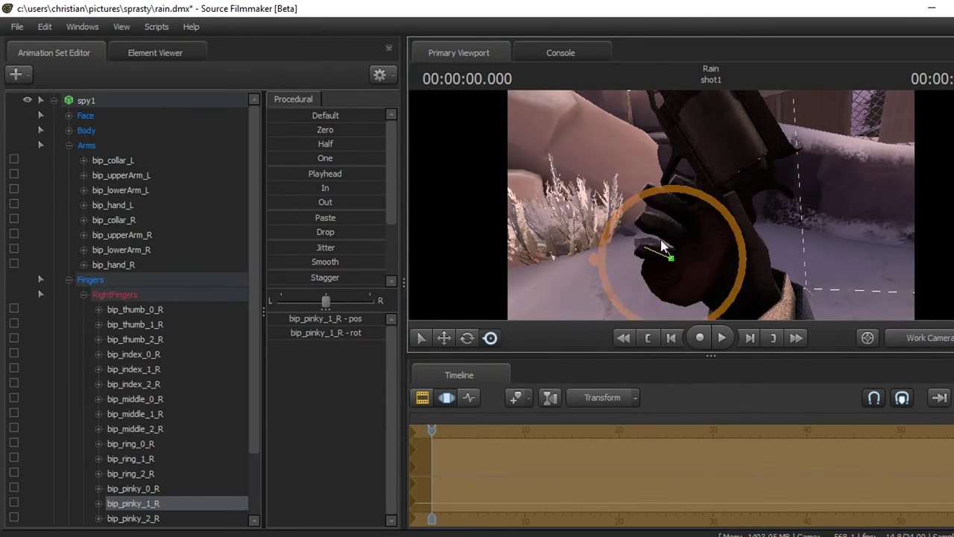
pyautogui.click(708, 249)
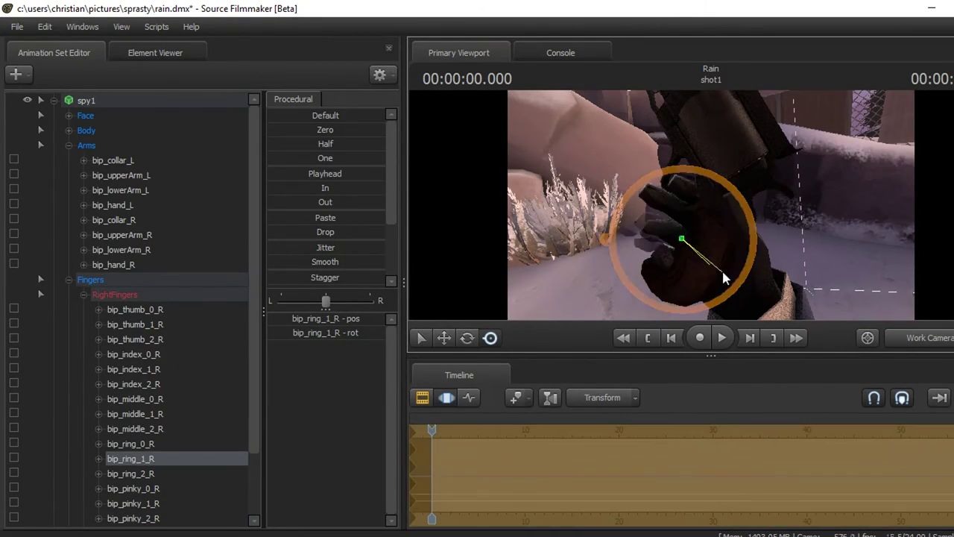
pyautogui.click(675, 236)
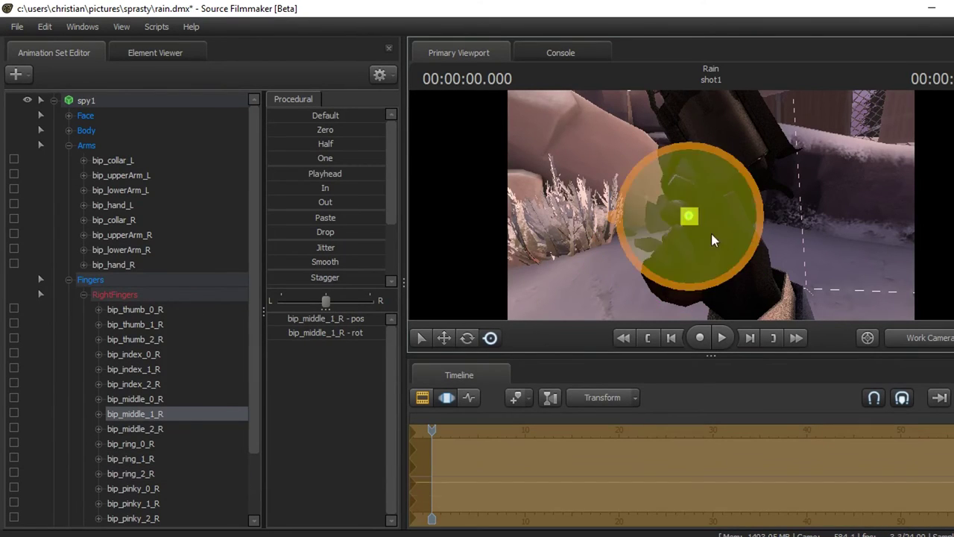
pyautogui.click(670, 204)
pyautogui.click(693, 219)
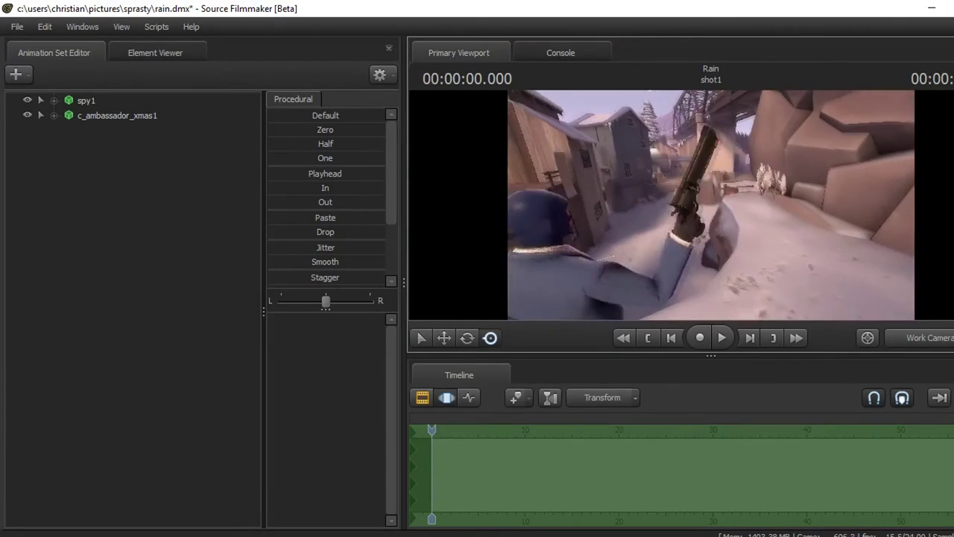
# Add the spy_charmers_chapeau hat to spy1
pyautogui.rightClick(111, 115)
pyautogui.click(241, 295)
pyautogui.moveTo(563, 242); pyautogui.dragTo(563, 242)
pyautogui.click(87, 101)
pyautogui.rightClick(87, 101)
pyautogui.click(168, 307)
pyautogui.click(451, 204)
pyautogui.click(510, 351)
# Add override materials to spy_charmers_chapeau1 and set up its color with the setup_modelcoloring_theta_pyside rig script
pyautogui.rightClick(106, 130)
pyautogui.click(186, 325)
pyautogui.rightClick(149, 130)
pyautogui.click(350, 313)
pyautogui.click(522, 237)
pyautogui.click(543, 321)
pyautogui.click(599, 284)
# Add the xms2013_spy_jacket coat to spy1
pyautogui.click(87, 101)
pyautogui.rightClick(88, 101)
pyautogui.click(169, 307)
pyautogui.click(518, 356)
# Change the xms2013_spy_jacket1 coat from red to its blue version
pyautogui.rightClick(95, 145)
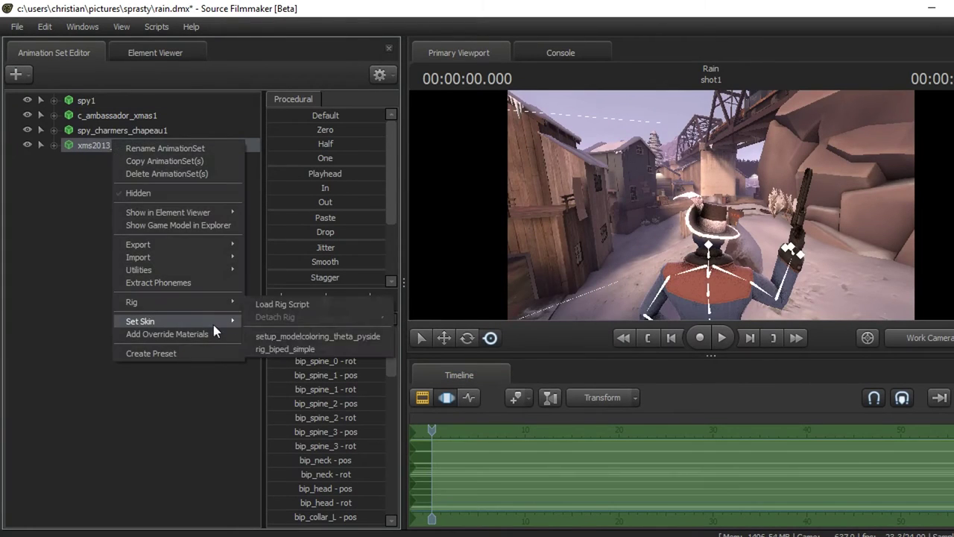
pyautogui.moveTo(186, 324)
pyautogui.click(350, 324)
pyautogui.click(507, 237)
pyautogui.click(543, 321)
pyautogui.click(478, 304)
pyautogui.click(447, 347)
pyautogui.click(598, 283)
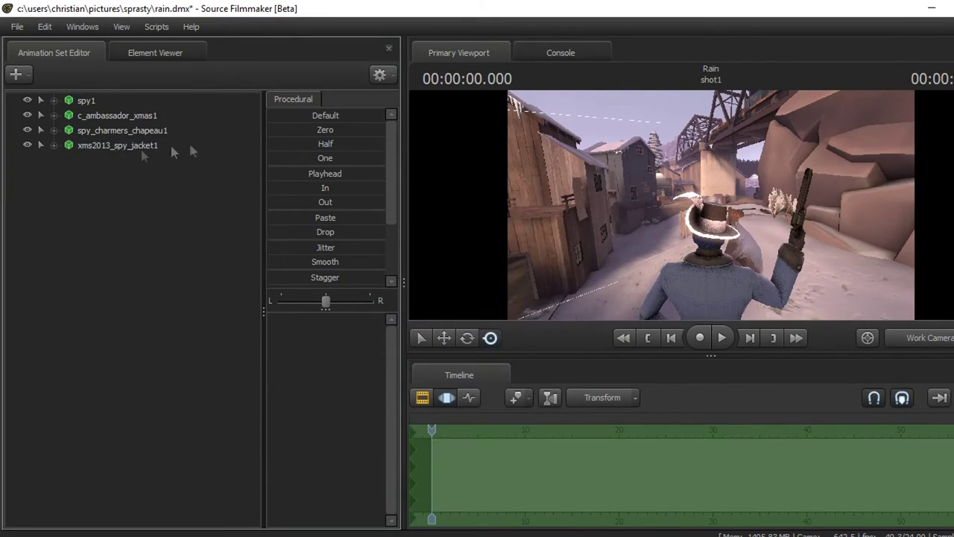
# Save the rain.dmx session
pyautogui.click(17, 27)
pyautogui.click(32, 67)
pyautogui.click(746, 341)
pyautogui.press('Return')
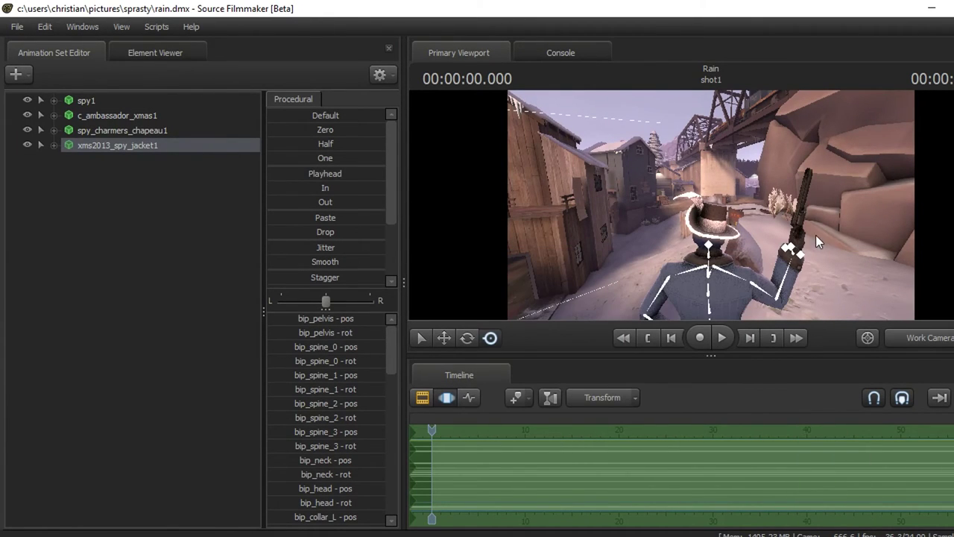
pyautogui.click(16, 26)
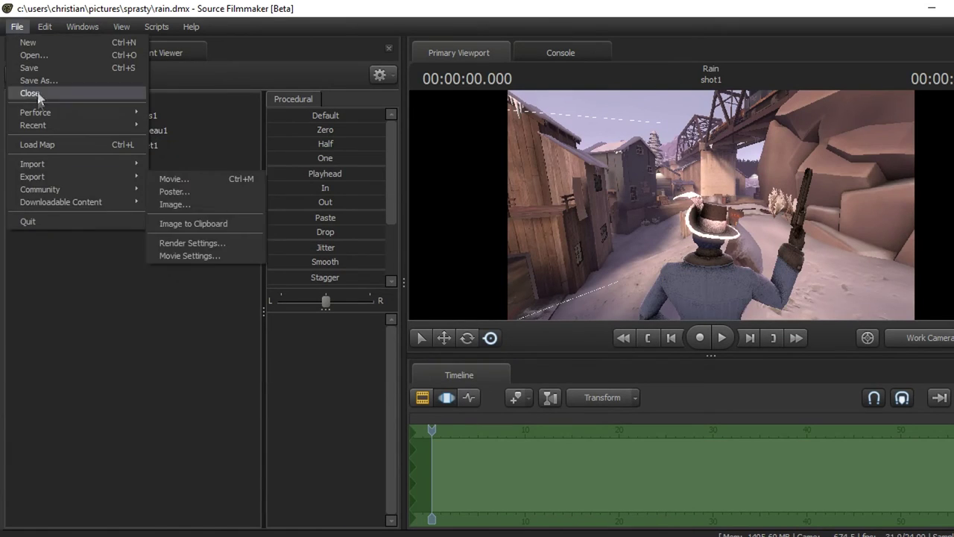
# Add the jul13_sweet_shades_spy glasses to spy1 and set their skin
pyautogui.rightClick(93, 100)
pyautogui.click(153, 305)
pyautogui.click(512, 354)
pyautogui.rightClick(93, 159)
pyautogui.moveTo(216, 326)
pyautogui.click(299, 356)
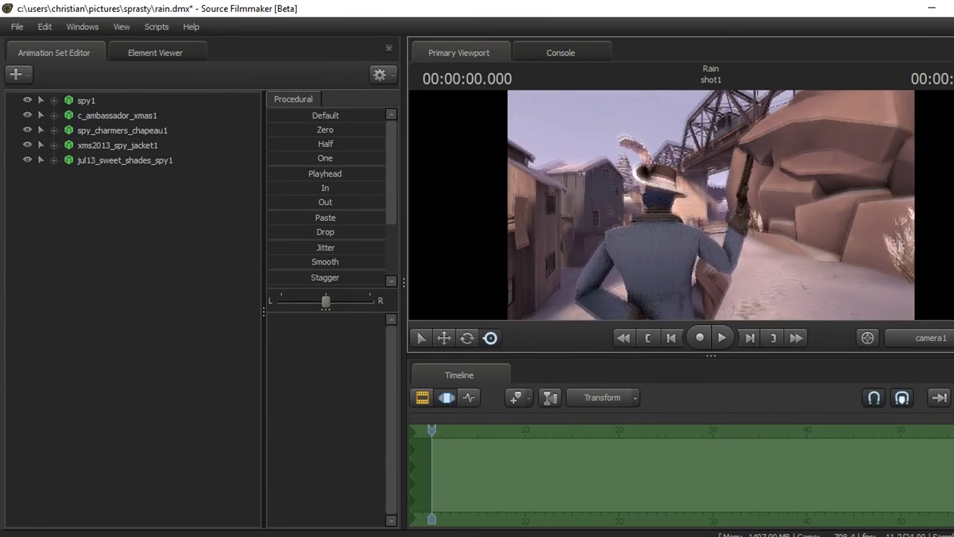
# Start an animation set for a new particle system, using item_fx.pcf as its definition file
pyautogui.click(16, 27)
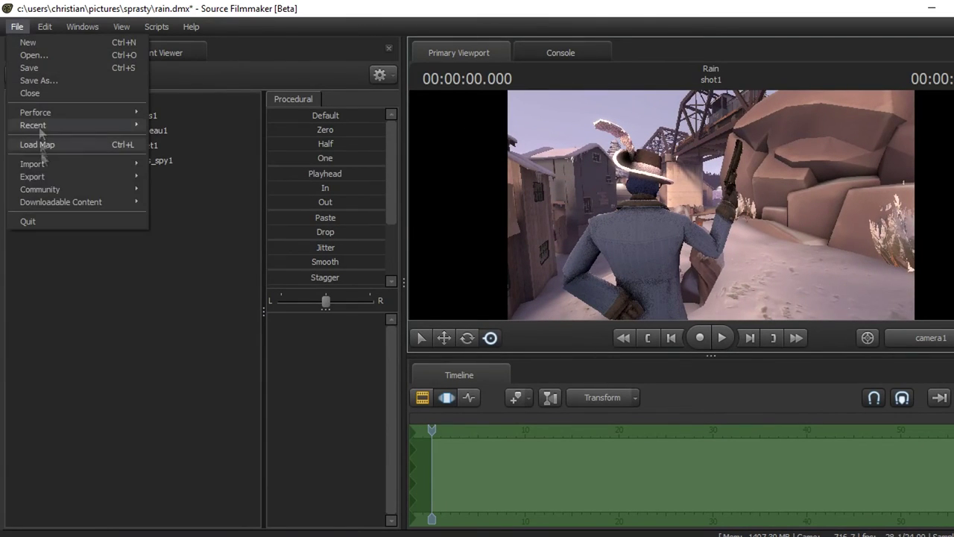
pyautogui.click(78, 298)
pyautogui.rightClick(104, 240)
pyautogui.click(149, 351)
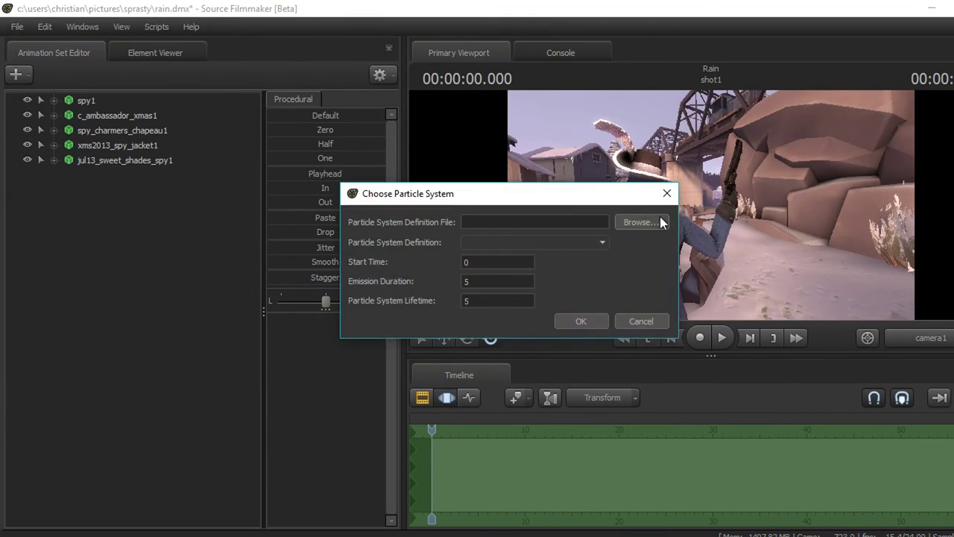
pyautogui.click(661, 220)
pyautogui.click(766, 168)
pyautogui.click(934, 396)
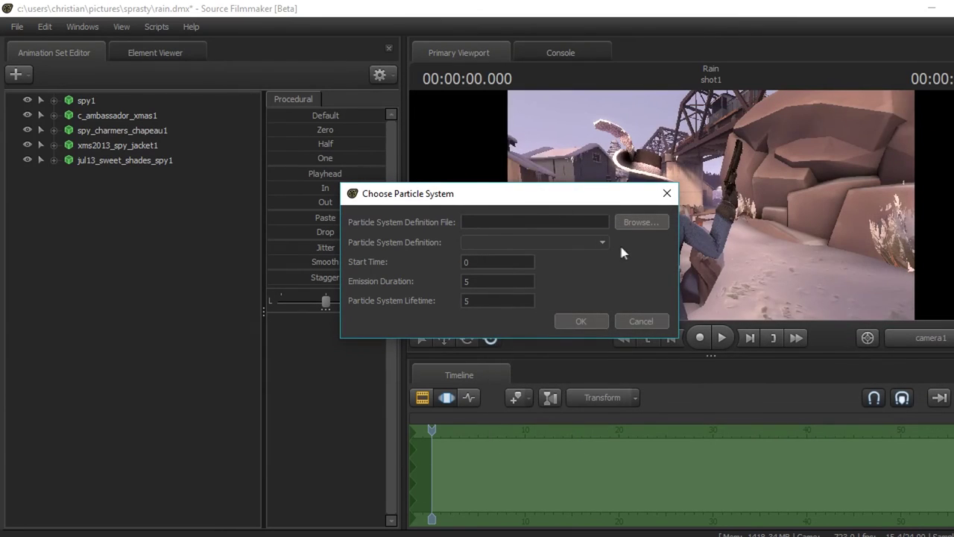
# Choose the unusual_blizzard particle definition and create the effect
pyautogui.click(601, 243)
pyautogui.scroll(-10, 545, 272)
pyautogui.scroll(-12, 546, 278)
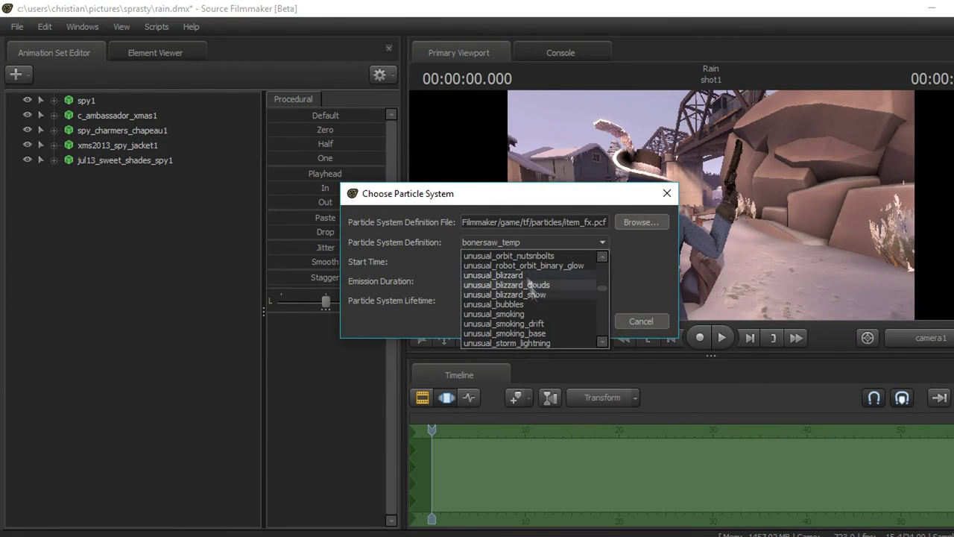
pyautogui.click(529, 275)
pyautogui.click(575, 325)
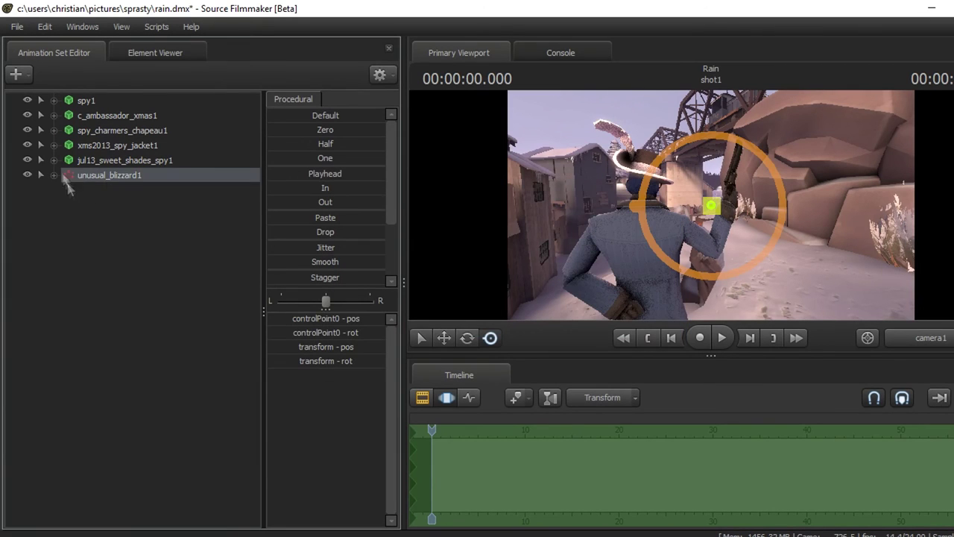
# Lock unusual_blizzard1's transform and controlPoint0 to the bip_head bone of spy_charmers_chapeau1
pyautogui.click(116, 131)
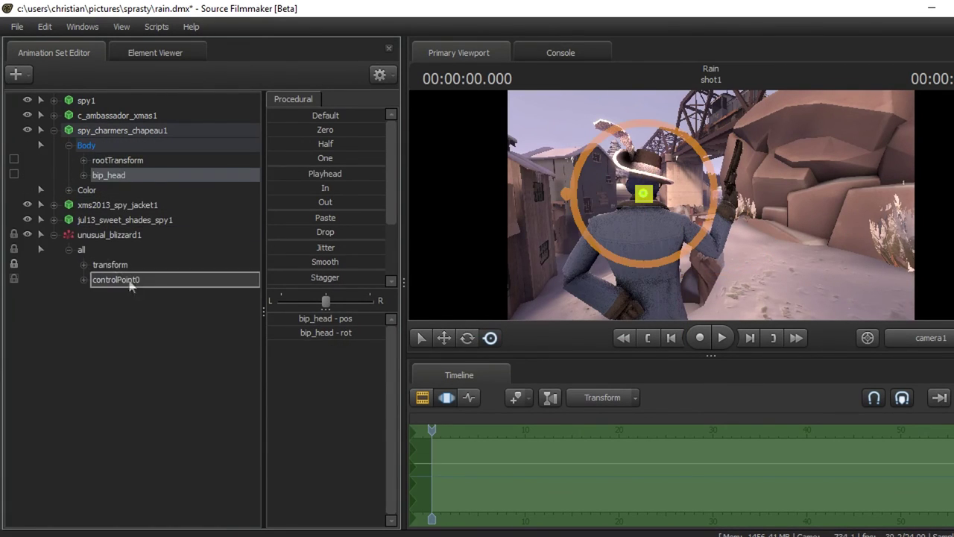
pyautogui.click(115, 131)
pyautogui.click(109, 174)
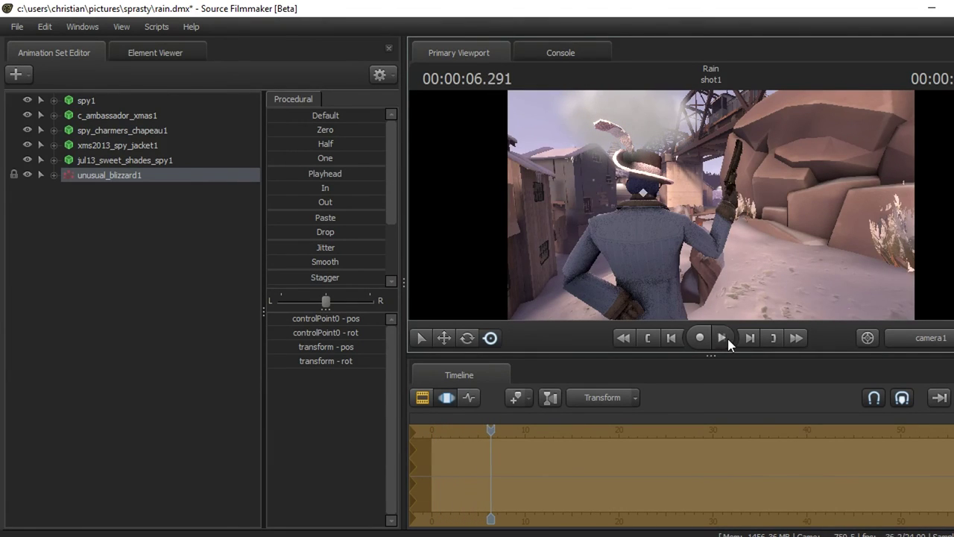
# Play the shot to 6.583 seconds to build up the blizzard cloud, and reframe camera1 behind the Spy
pyautogui.click(723, 339)
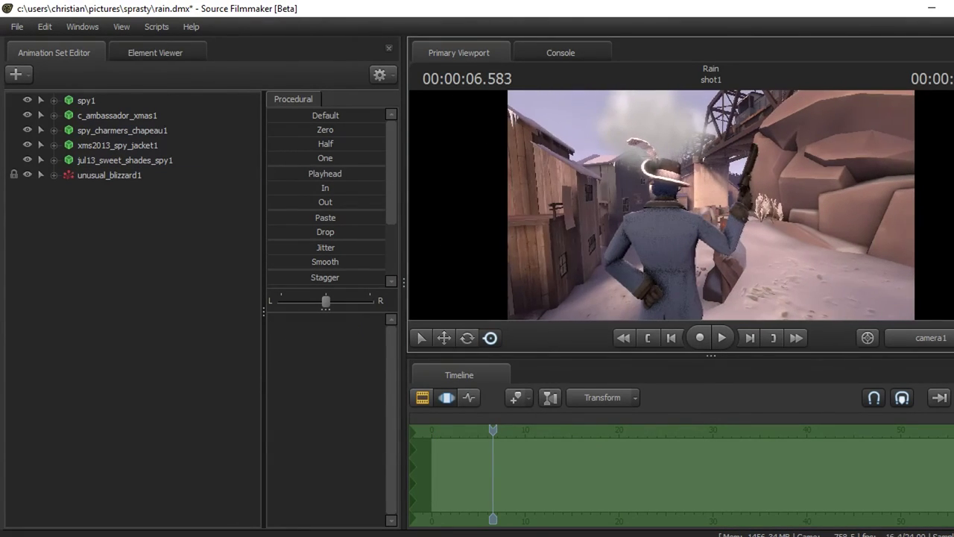
pyautogui.moveTo(709, 205); pyautogui.dragTo(708, 205)
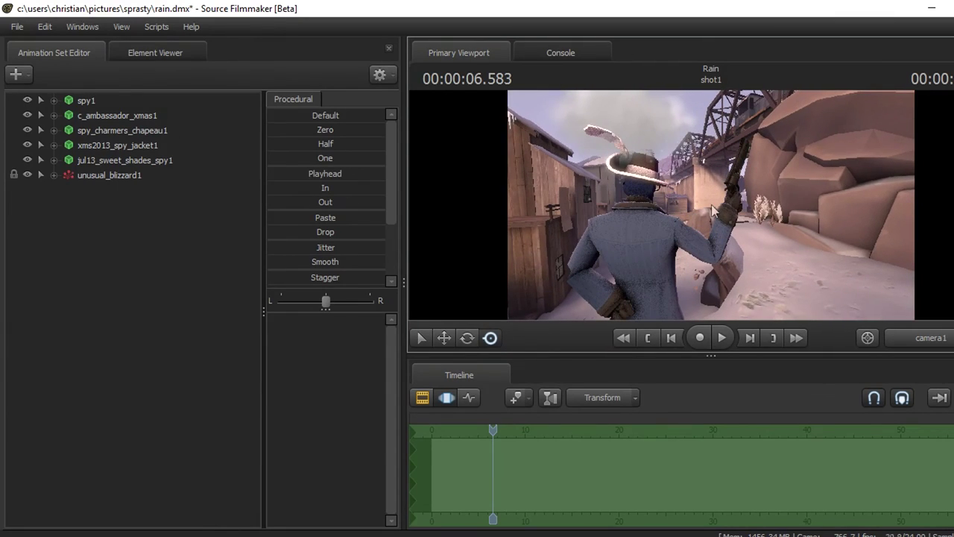
# Export the current frame as a JPEG poster named sfl with a height of 1080 pixels
pyautogui.click(17, 26)
pyautogui.moveTo(32, 175)
pyautogui.click(171, 202)
pyautogui.click(363, 231)
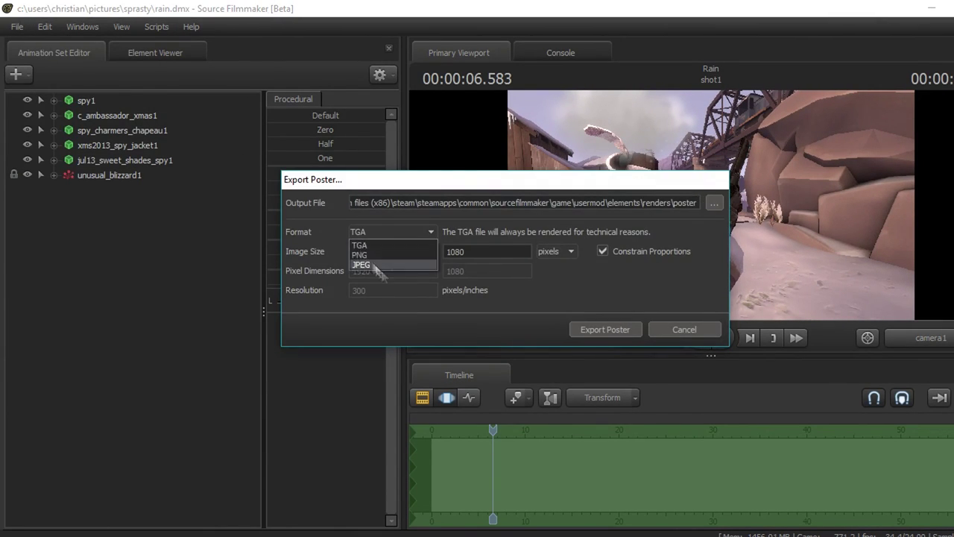
pyautogui.click(662, 213)
pyautogui.write('sfl')
pyautogui.press('Return')
pyautogui.click(604, 328)
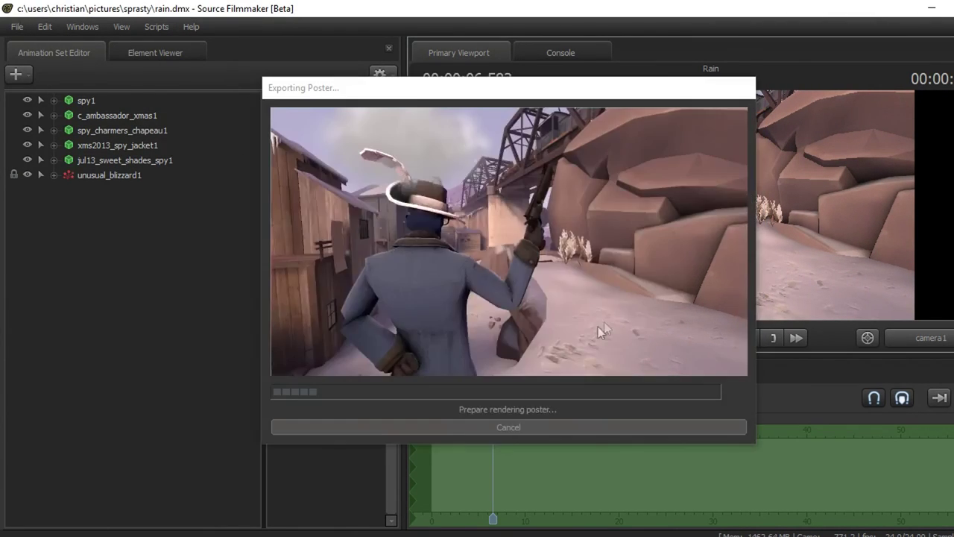